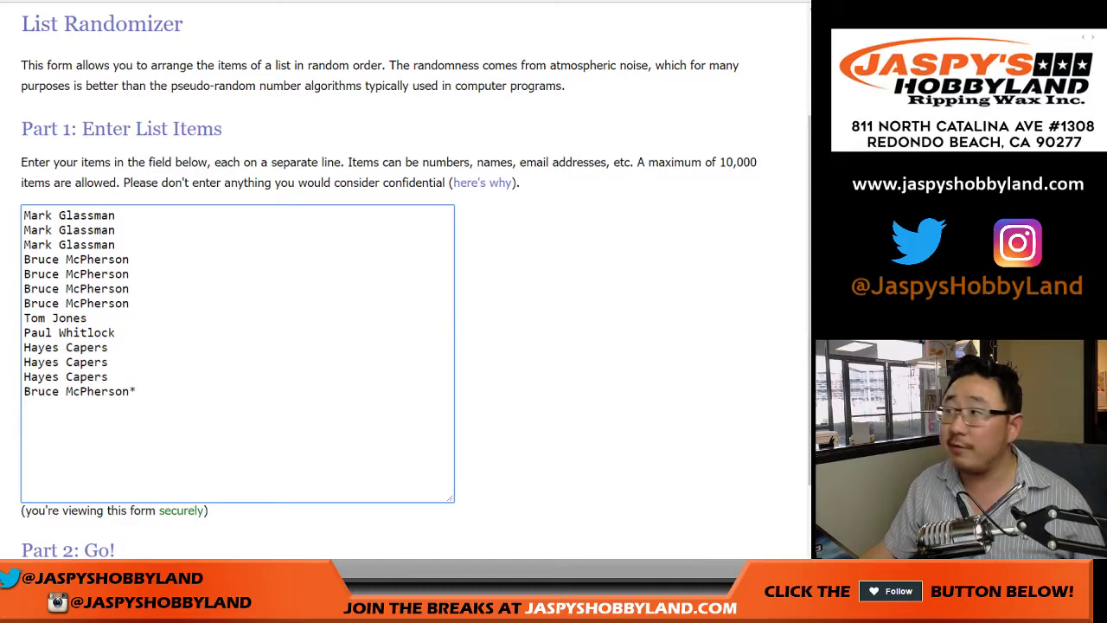
Copy the full customer name list and paste it repeatedly below itself until the list holds four copies
{"action": "key", "text": "ctrl+a"}
{"action": "key", "text": "ctrl+c"}
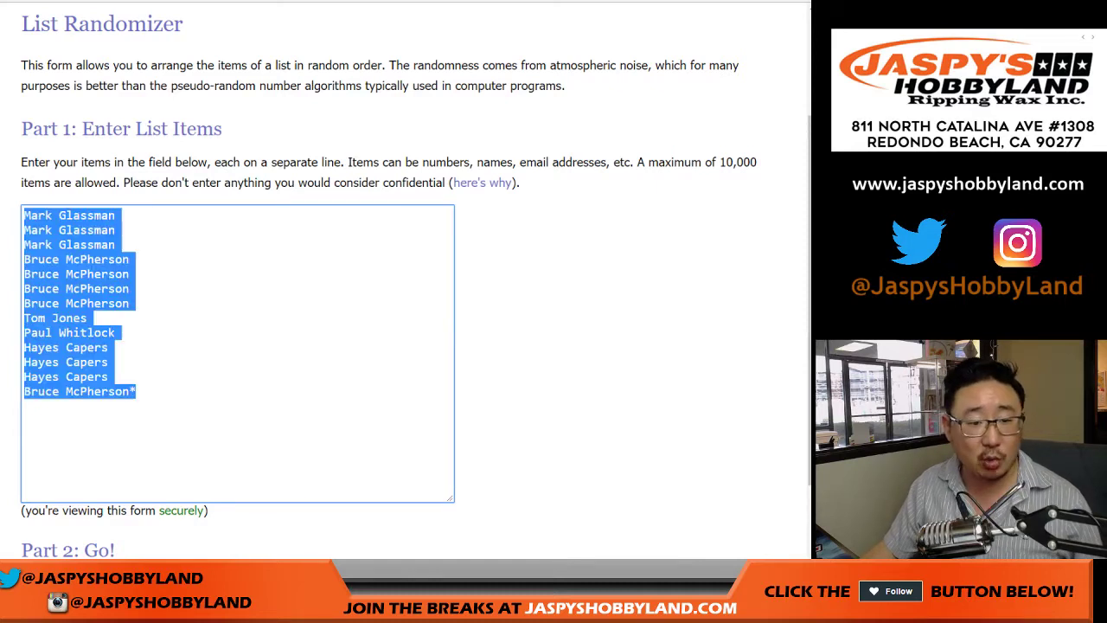
{"action": "left_click", "coordinate": [605, 346]}
{"action": "left_click", "coordinate": [137, 392]}
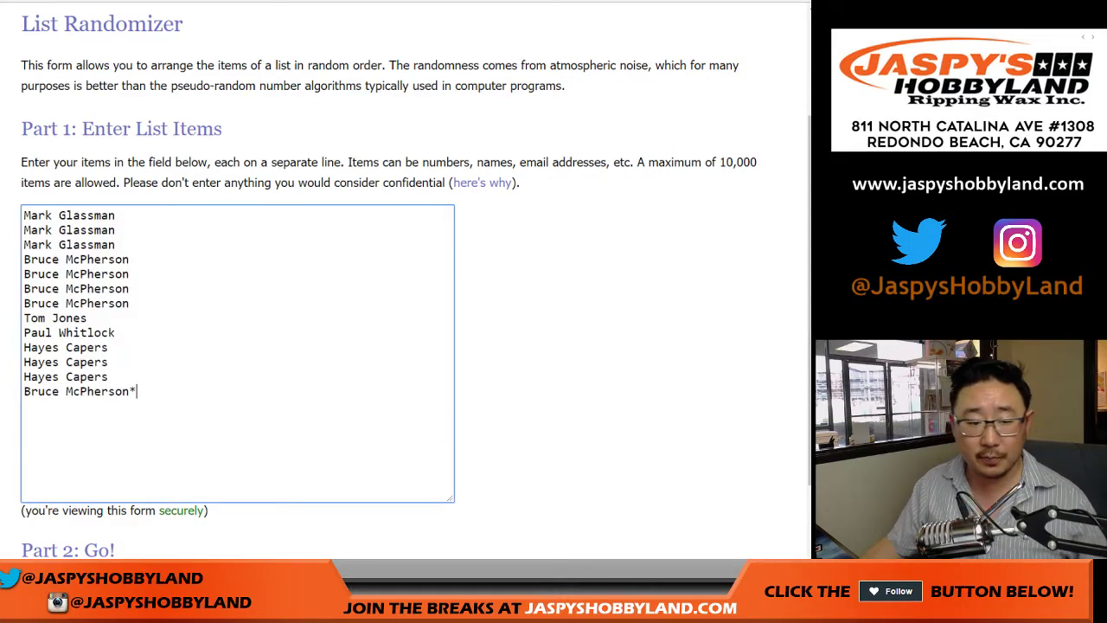
{"action": "key", "text": "ctrl+v"}
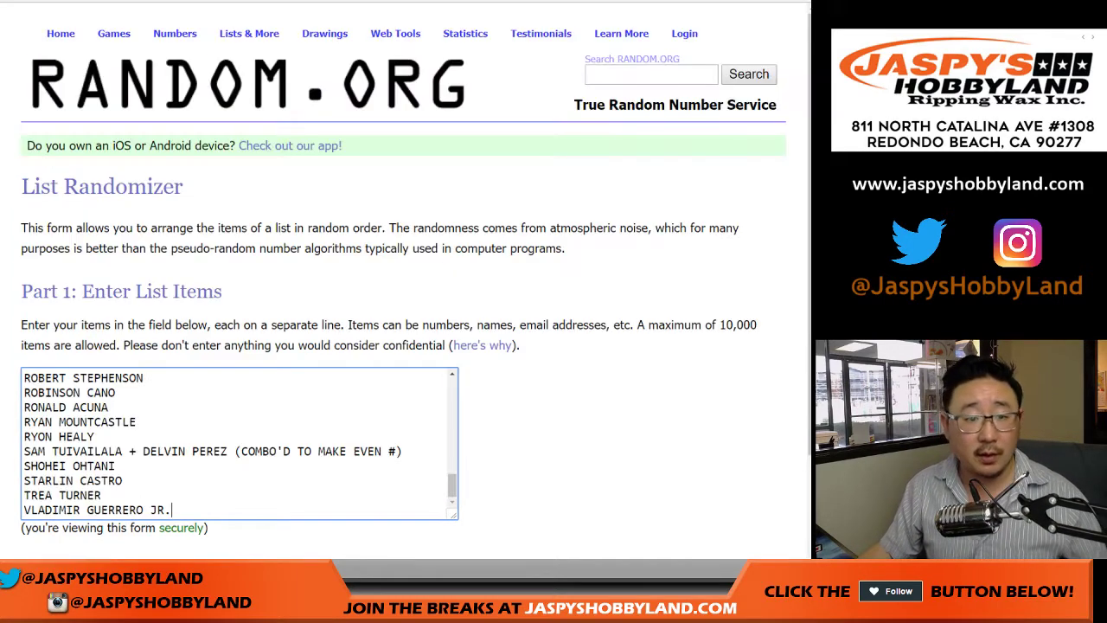
Review the player list in the other List Randomizer form and roll two virtual dice in Dice Roller
{"action": "left_click_drag", "start_coordinate": [452, 486], "coordinate": [452, 389]}
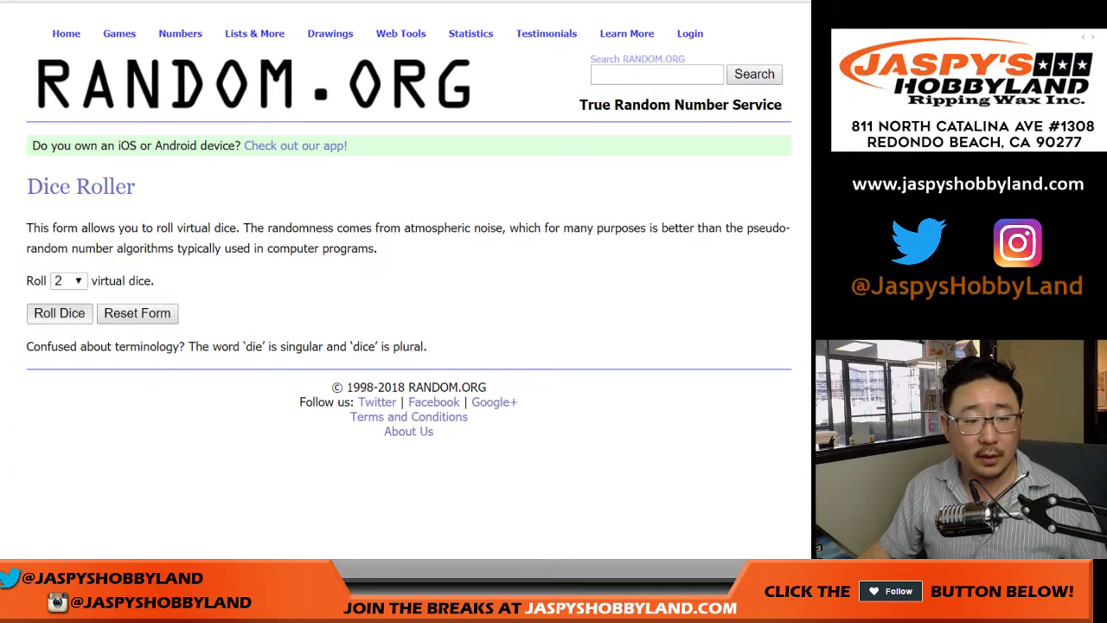
{"action": "left_click", "coordinate": [58, 312]}
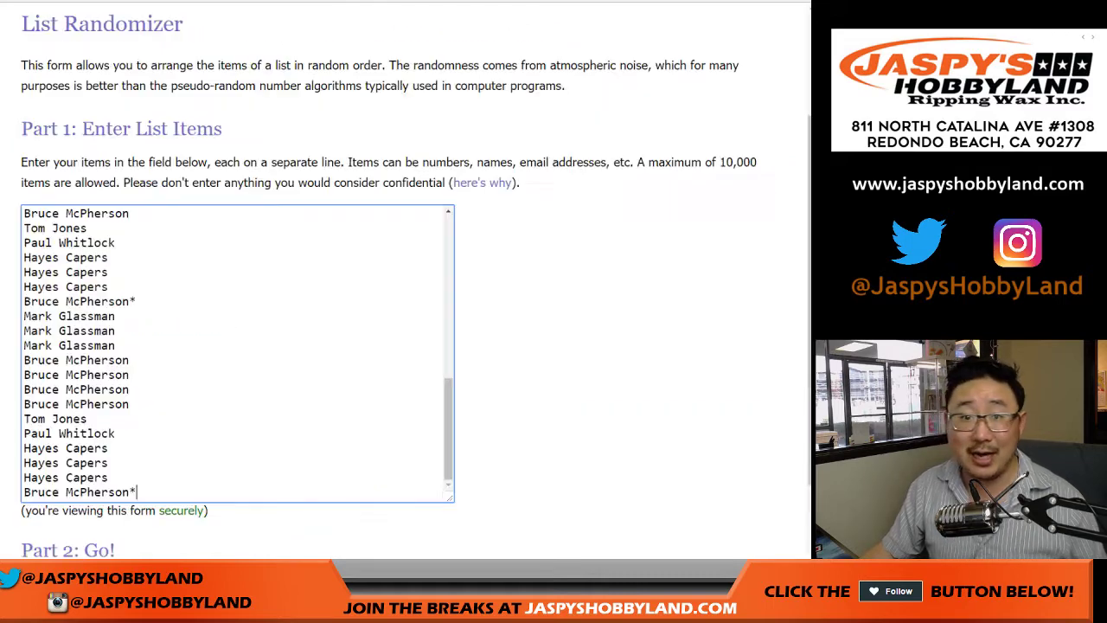
Randomize the customer name list twice in List Randomizer
{"action": "scroll", "coordinate": [404, 285], "scroll_direction": "down", "scroll_amount": 3}
{"action": "left_click", "coordinate": [57, 472]}
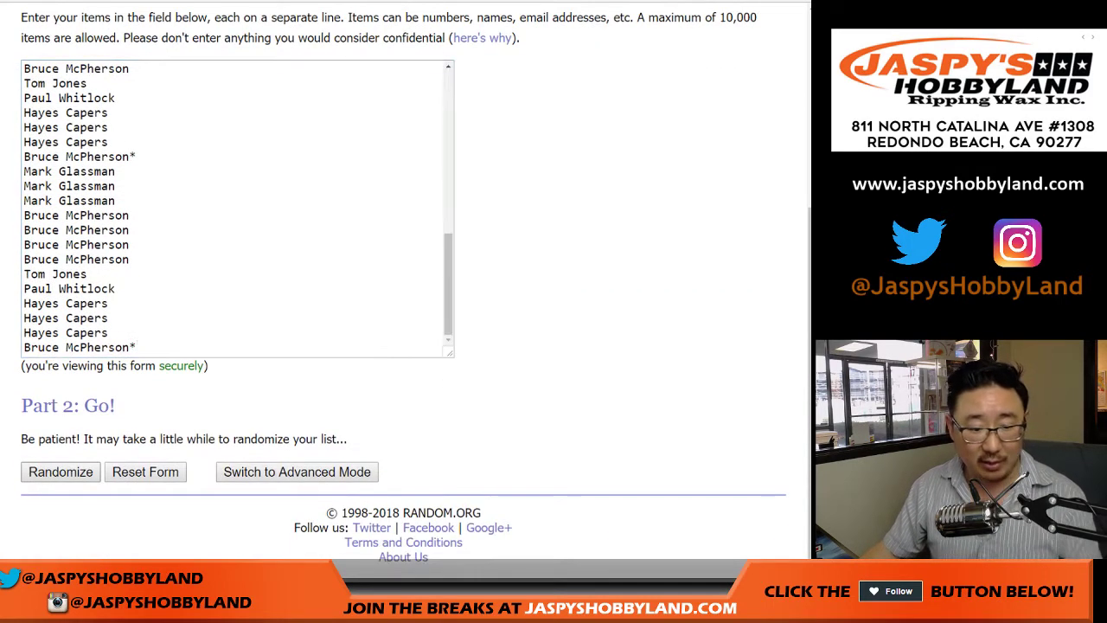
{"action": "scroll", "coordinate": [45, 471], "scroll_direction": "down", "scroll_amount": 10}
{"action": "left_click", "coordinate": [45, 471]}
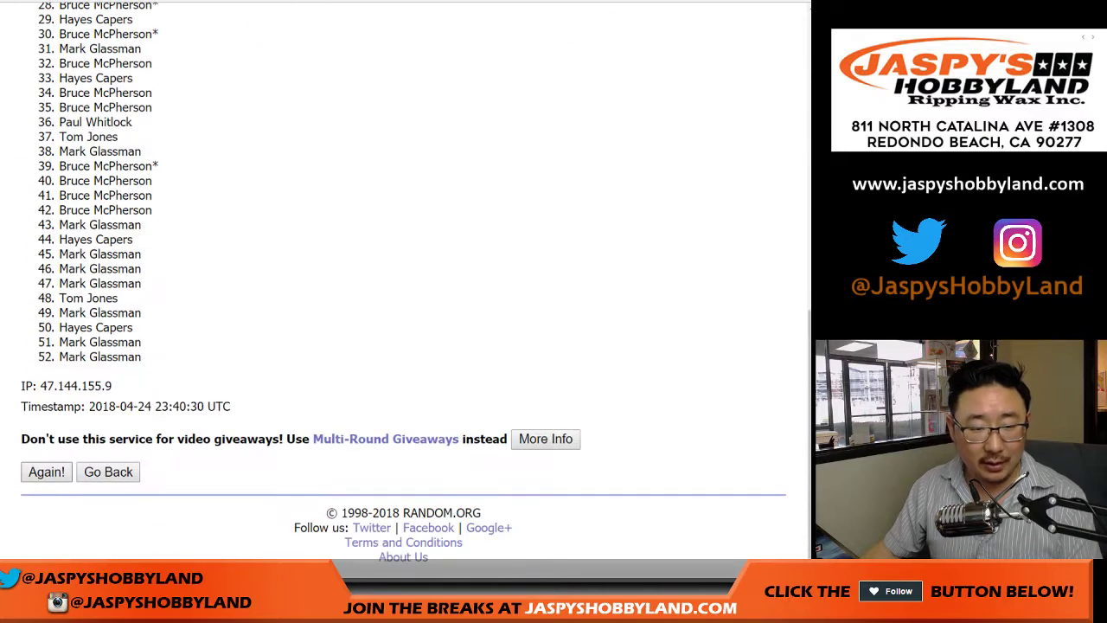
{"action": "scroll", "coordinate": [415, 294], "scroll_direction": "down", "scroll_amount": 10}
{"action": "scroll", "coordinate": [415, 294], "scroll_direction": "up", "scroll_amount": 10}
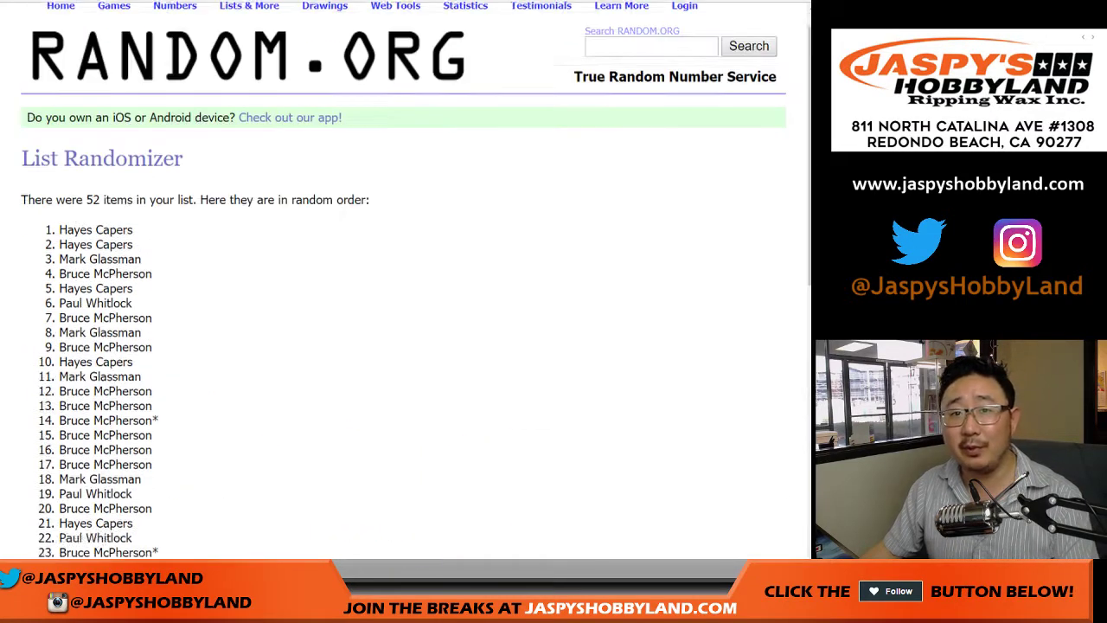
Copy all 52 randomized customer names and paste them into the Google Sheets spreadsheet starting at cell A1
{"action": "left_click_drag", "start_coordinate": [59, 258], "coordinate": [141, 323]}
{"action": "key", "text": "ctrl+c"}
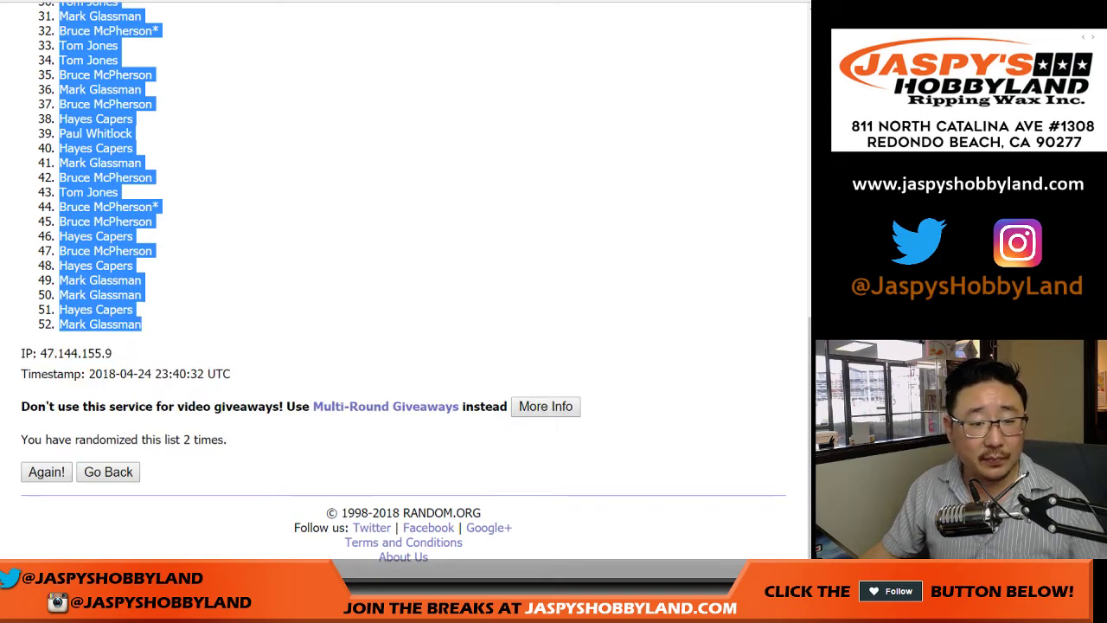
{"action": "key", "text": "ctrl+Tab"}
{"action": "right_click", "coordinate": [43, 104]}
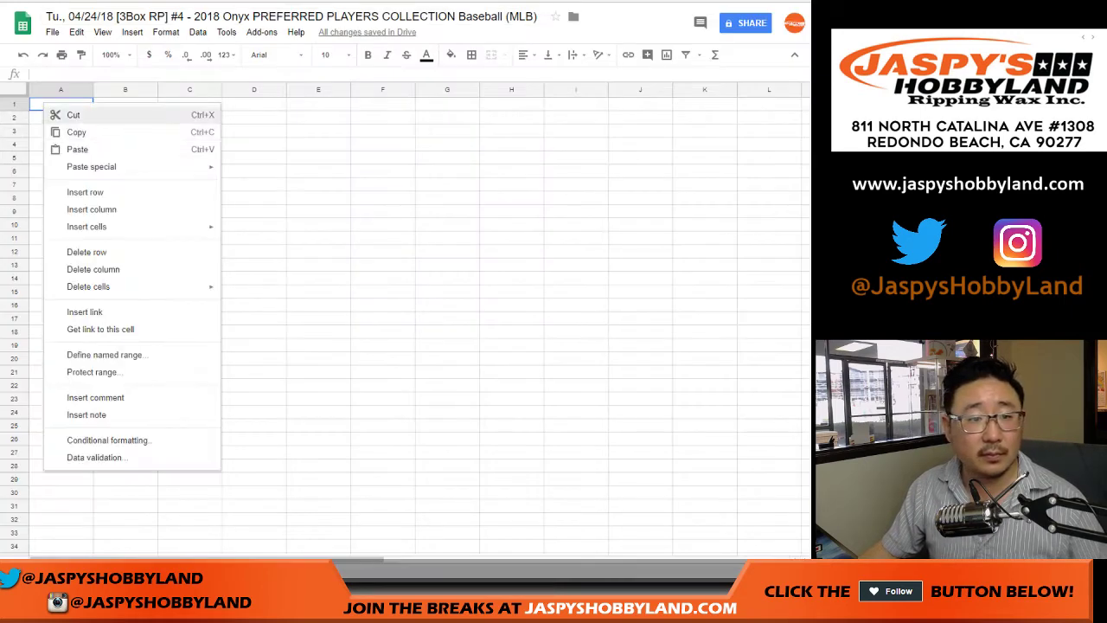
{"action": "left_click", "coordinate": [69, 148]}
Return to the player list in List Randomizer and randomize it twice
{"action": "key", "text": "ctrl+Tab"}
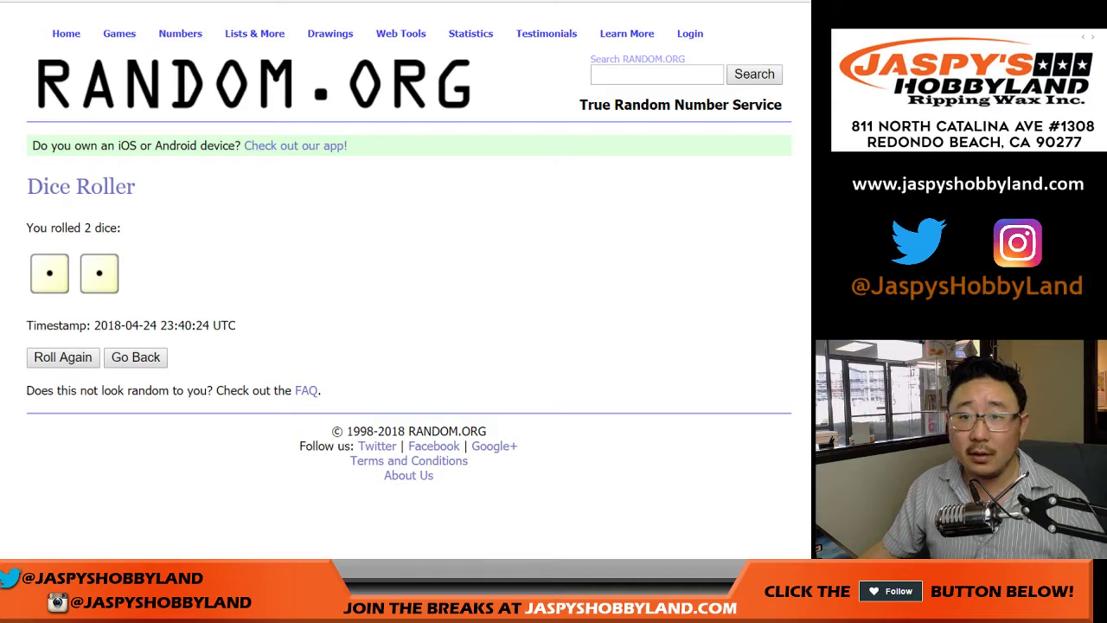
{"action": "key", "text": "ctrl+Tab"}
{"action": "scroll", "coordinate": [403, 346], "scroll_direction": "down", "scroll_amount": 1}
{"action": "left_click", "coordinate": [60, 470]}
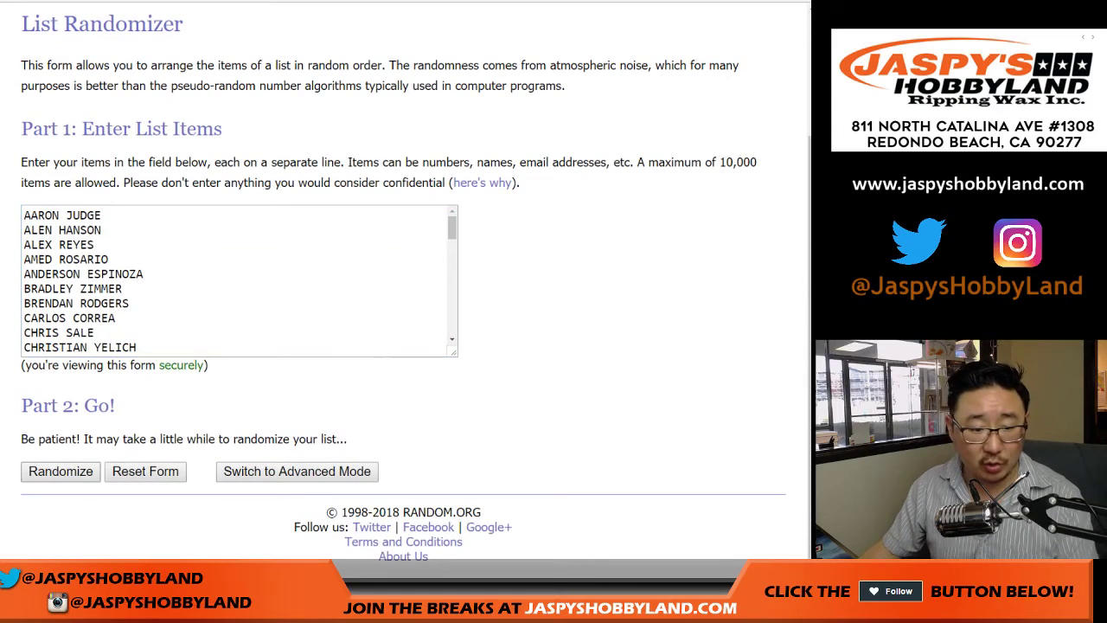
{"action": "scroll", "coordinate": [403, 277], "scroll_direction": "down", "scroll_amount": 5}
{"action": "scroll", "coordinate": [403, 277], "scroll_direction": "down", "scroll_amount": 2}
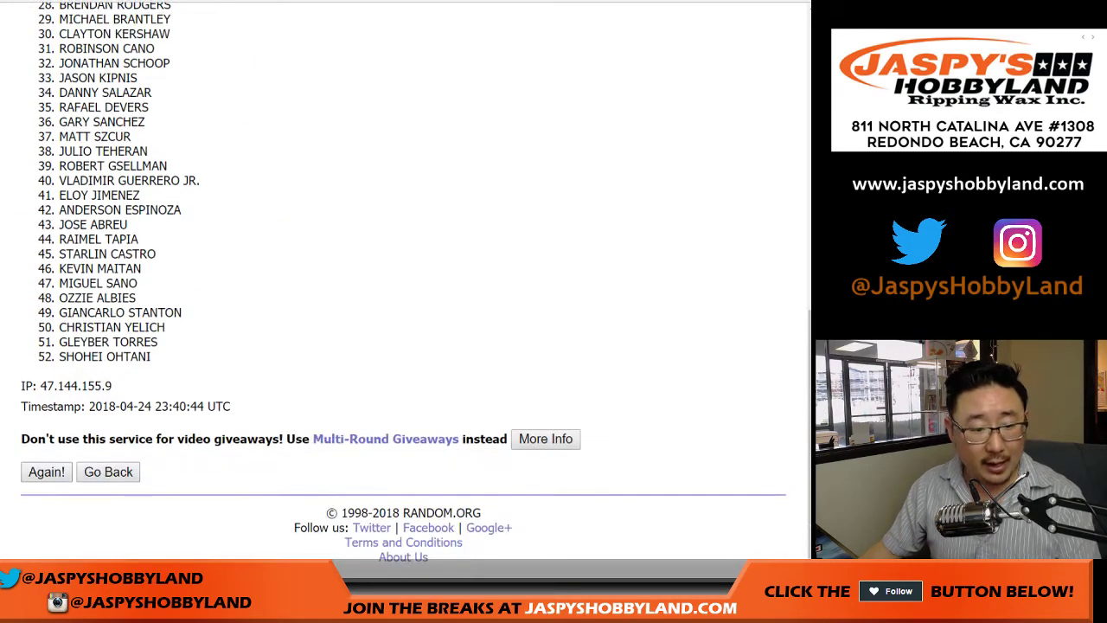
{"action": "left_click", "coordinate": [47, 471]}
{"action": "scroll", "coordinate": [403, 277], "scroll_direction": "down", "scroll_amount": 7}
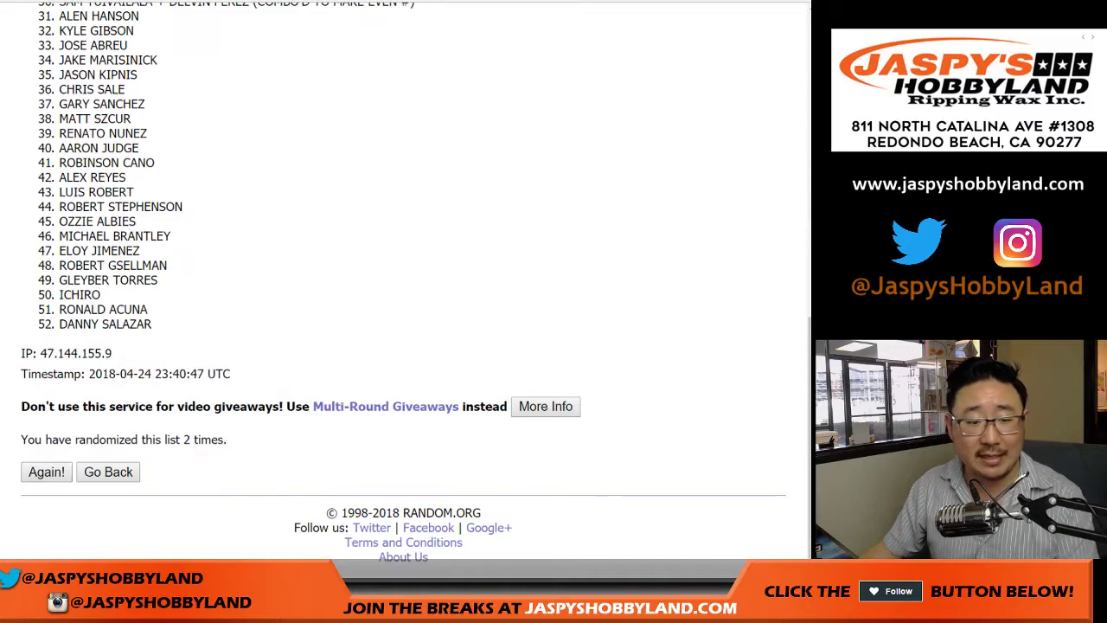
{"action": "left_click", "coordinate": [47, 471]}
Copy all 52 randomized player names and paste them into the spreadsheet starting at cell B1
{"action": "left_click_drag", "start_coordinate": [59, 257], "coordinate": [154, 325]}
{"action": "key", "text": "ctrl+c"}
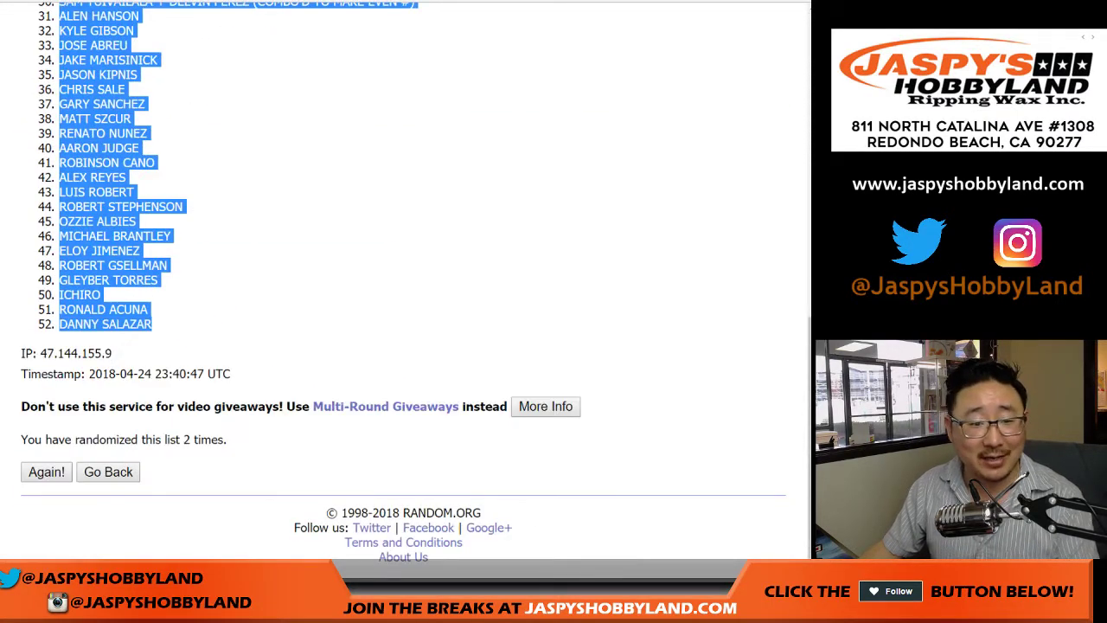
{"action": "key", "text": "ctrl+Tab"}
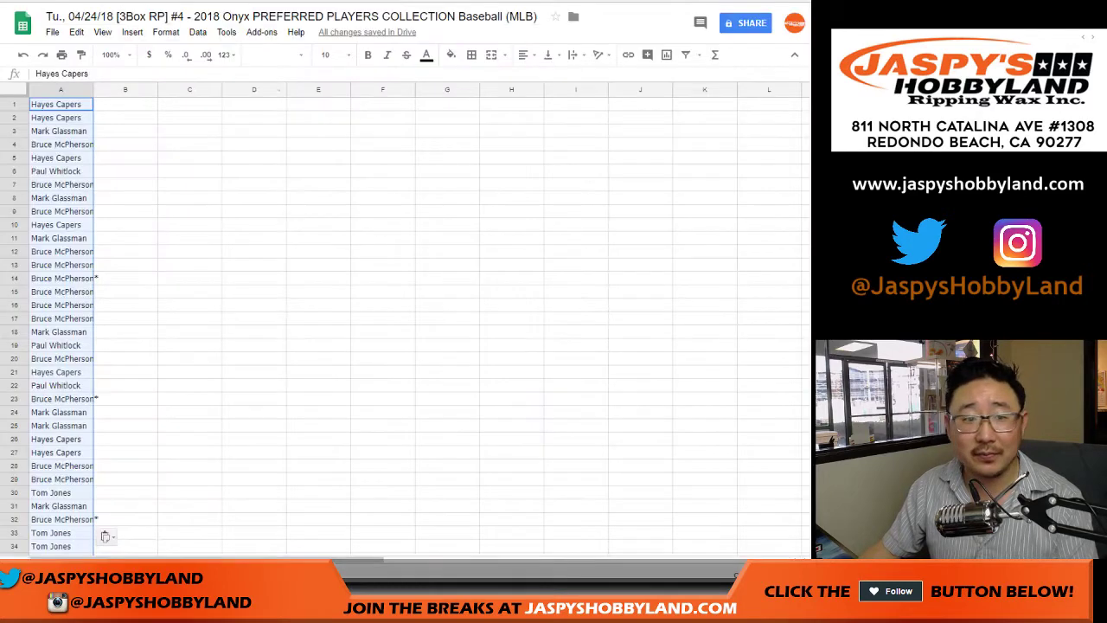
{"action": "right_click", "coordinate": [132, 104]}
{"action": "left_click", "coordinate": [164, 146]}
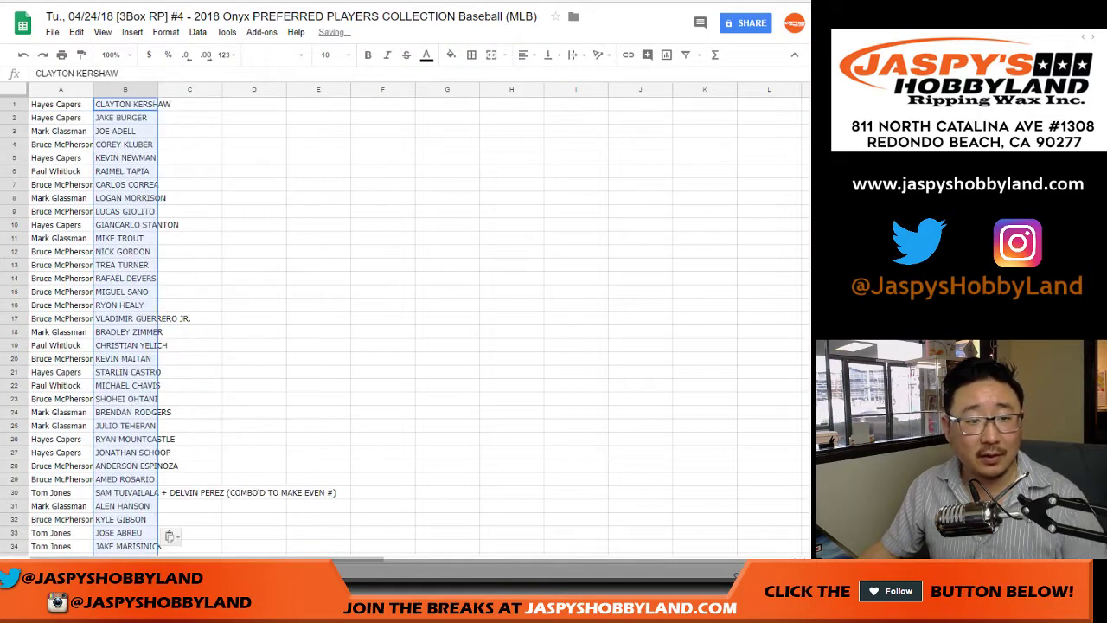
Format the whole sheet in Helvetica at size 18 and fit columns A and B to their contents
{"action": "left_click", "coordinate": [14, 89]}
{"action": "left_click", "coordinate": [268, 54]}
{"action": "left_click", "coordinate": [294, 103]}
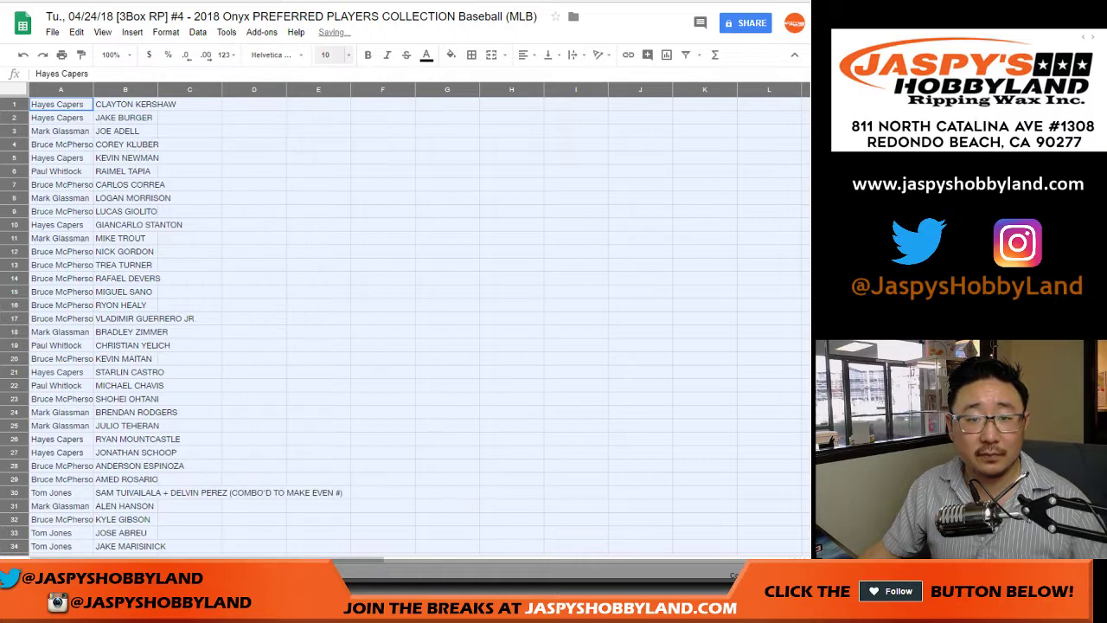
{"action": "left_click", "coordinate": [331, 54]}
{"action": "left_click", "coordinate": [331, 214]}
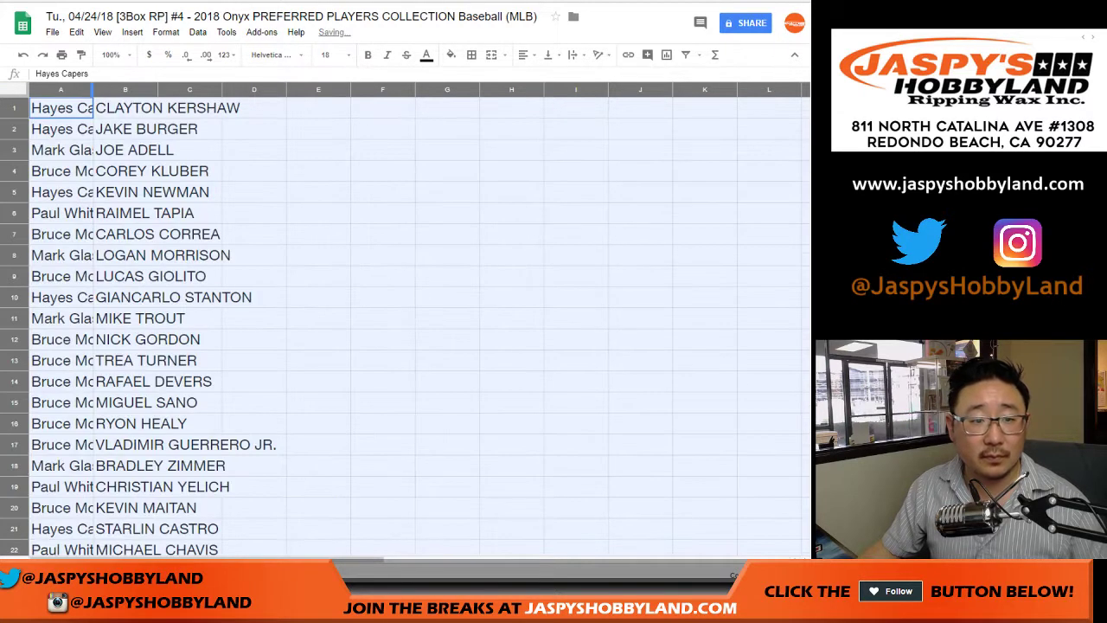
{"action": "double_click", "coordinate": [94, 89]}
{"action": "left_click", "coordinate": [93, 108]}
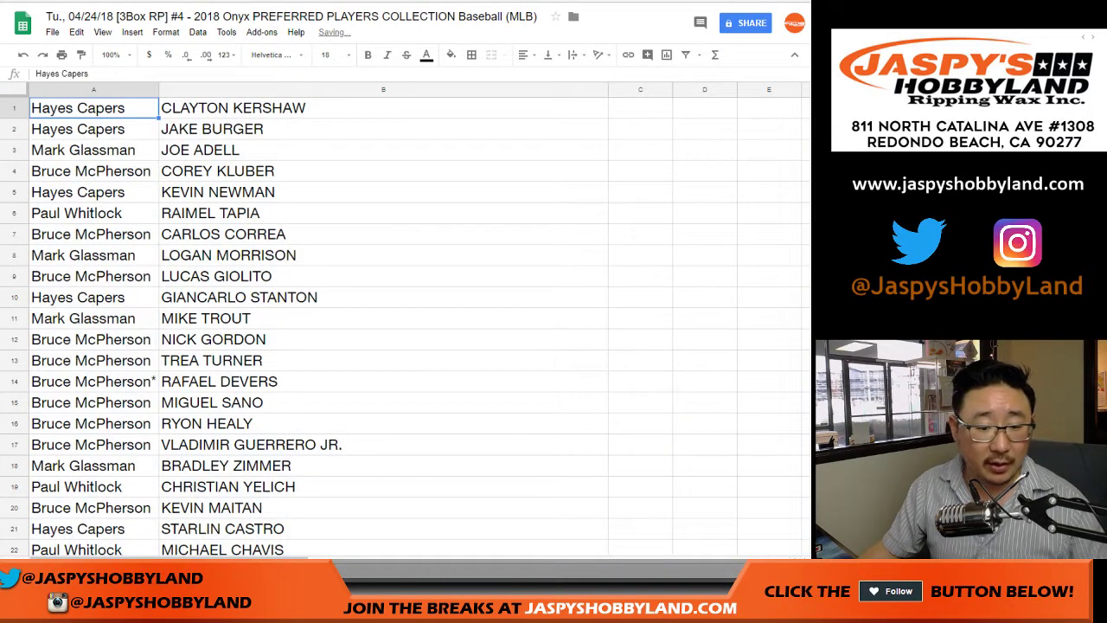
Highlight rows 1 to 21 of the pairings and correct the player name in B3 to JO ADELL
{"action": "left_click_drag", "start_coordinate": [94, 108], "coordinate": [259, 528]}
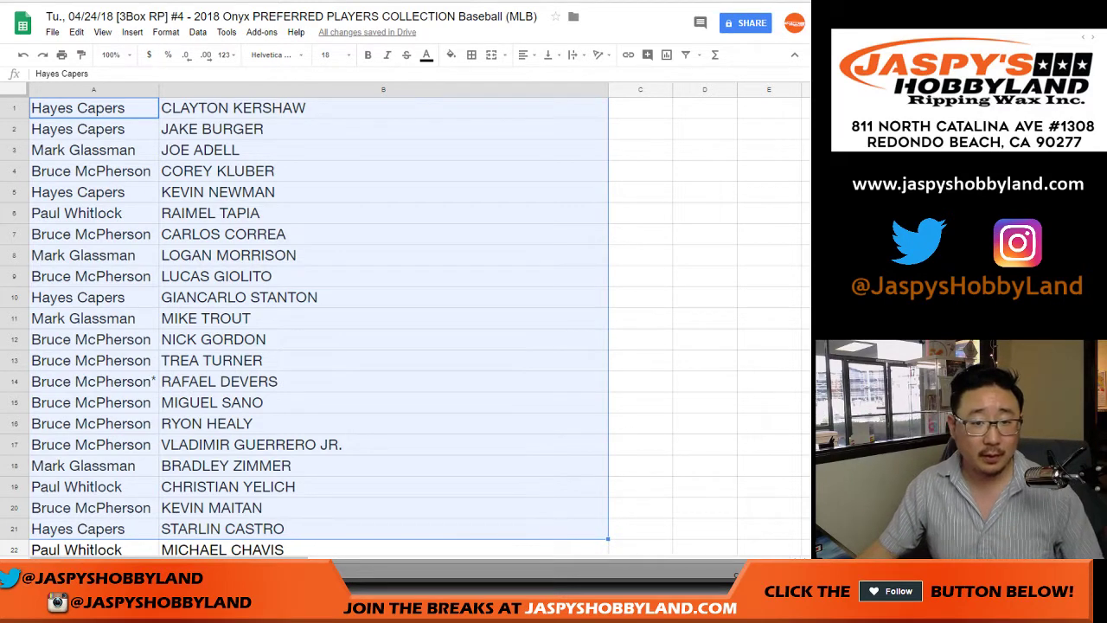
{"action": "double_click", "coordinate": [179, 149]}
{"action": "key", "text": "Delete"}
{"action": "left_click", "coordinate": [93, 108]}
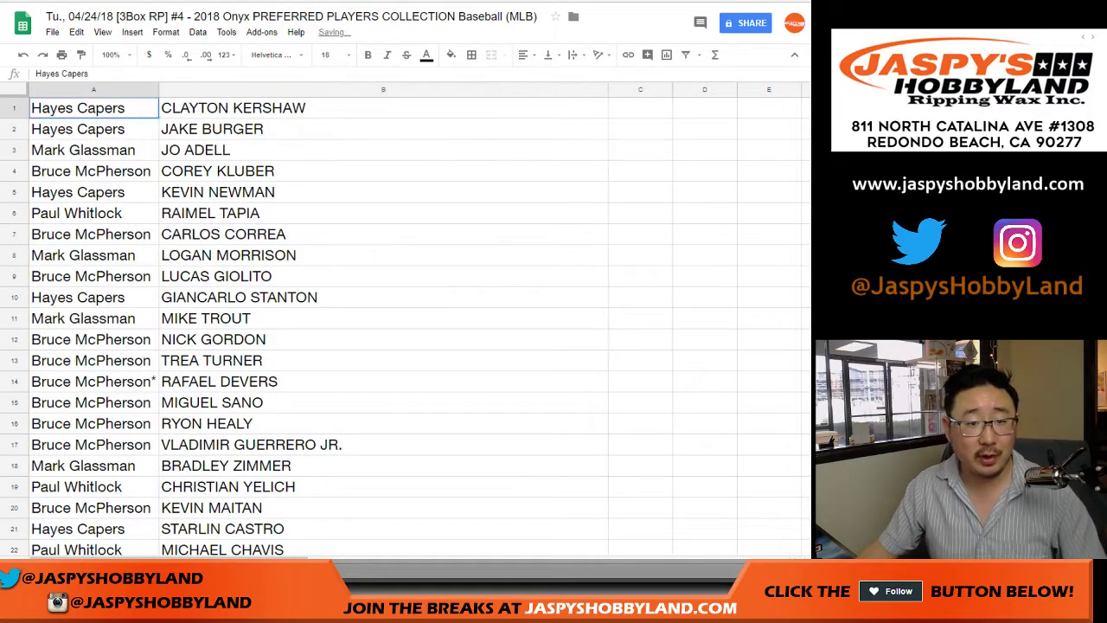
Read through all customer and player pairings, highlighting rows 1 to 21, 22 to 37 and 38 to 52 in turn
{"action": "left_click_drag", "start_coordinate": [93, 108], "coordinate": [259, 528]}
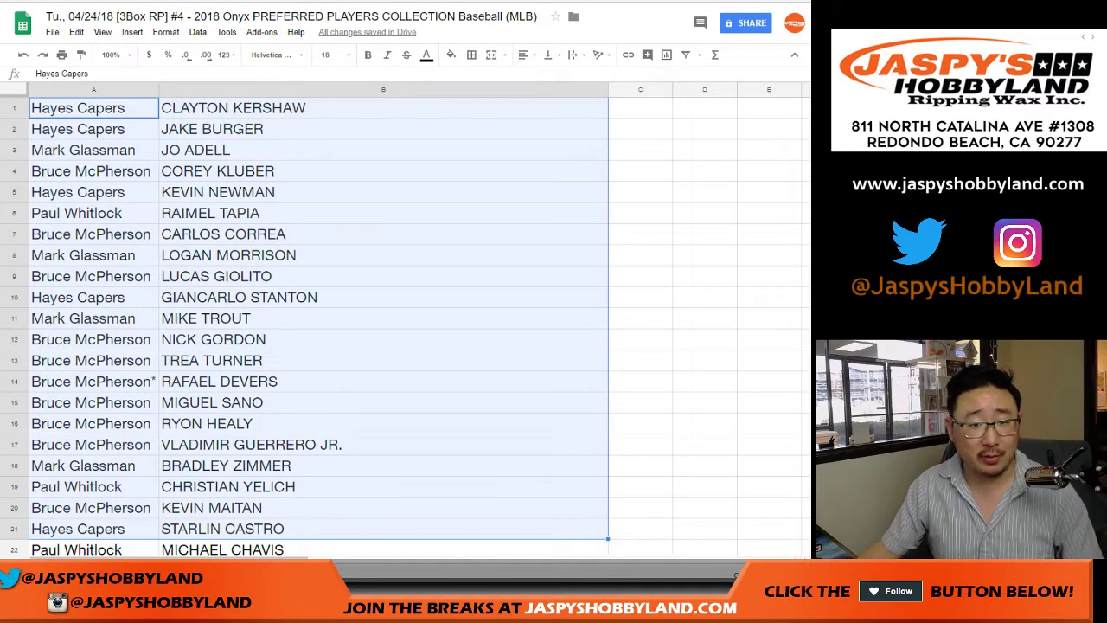
{"action": "scroll", "coordinate": [318, 320], "scroll_direction": "down", "scroll_amount": 4}
{"action": "left_click", "coordinate": [94, 212]}
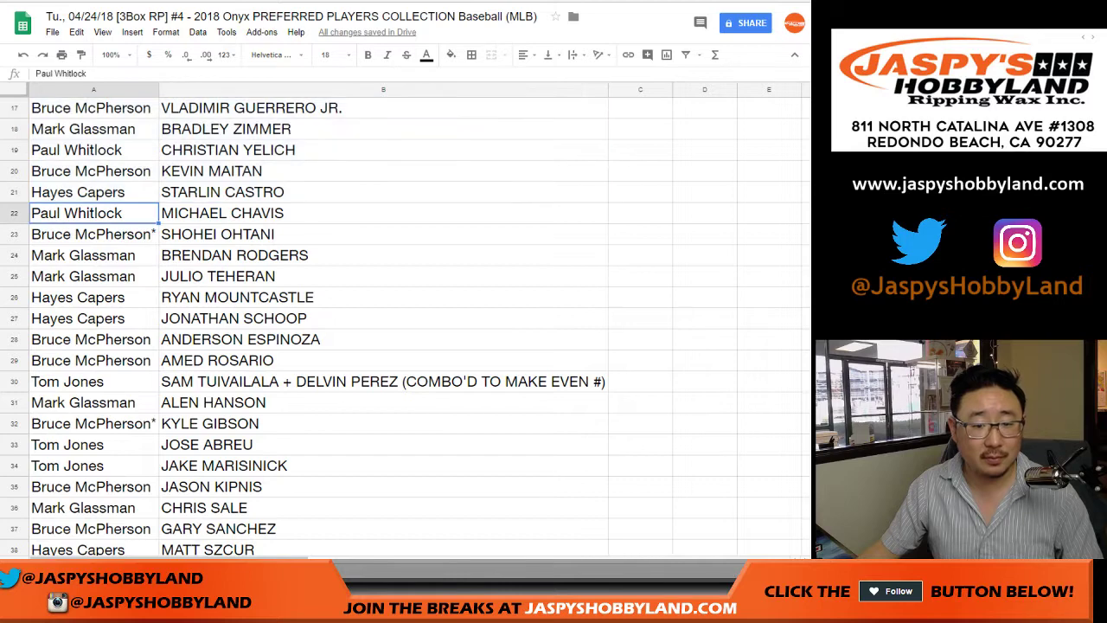
{"action": "left_click_drag", "start_coordinate": [93, 213], "coordinate": [259, 528]}
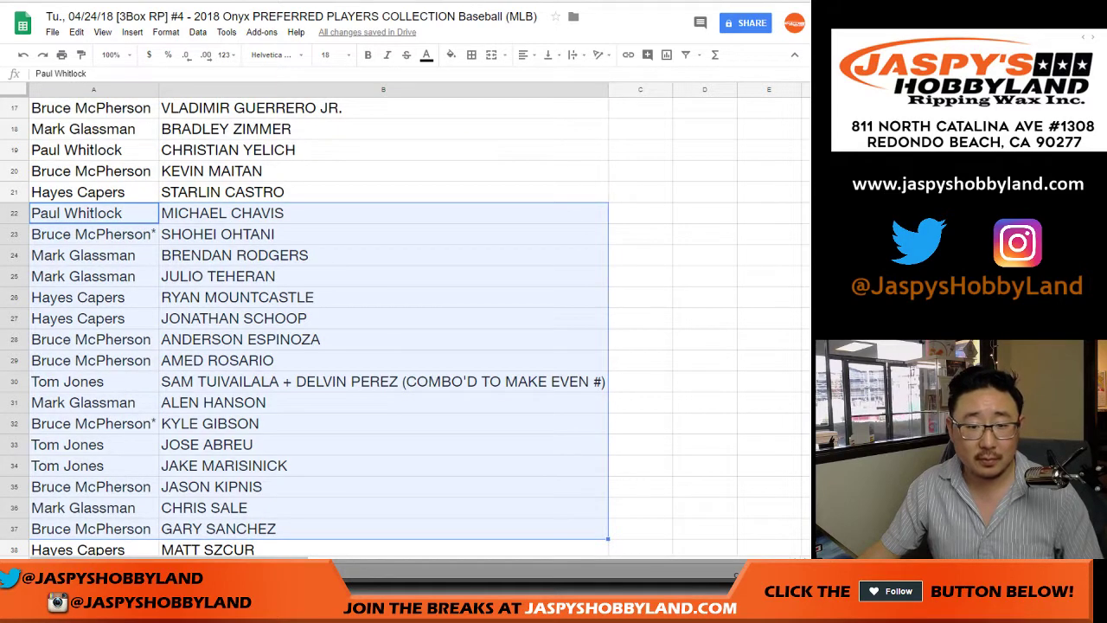
{"action": "scroll", "coordinate": [406, 328], "scroll_direction": "down", "scroll_amount": 2}
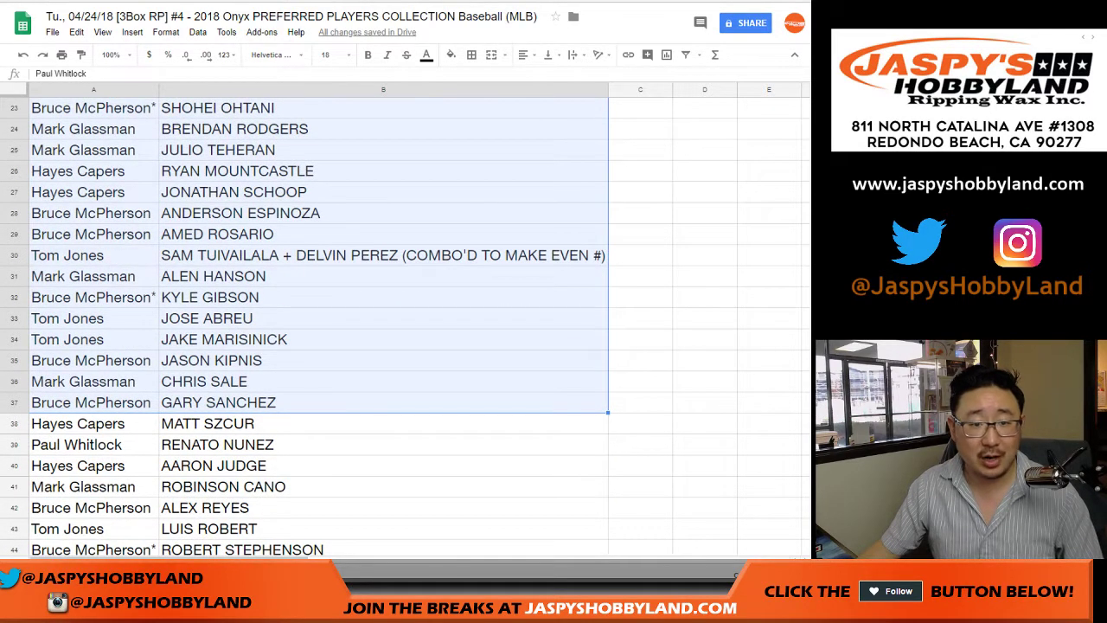
{"action": "scroll", "coordinate": [406, 328], "scroll_direction": "down", "scroll_amount": 3}
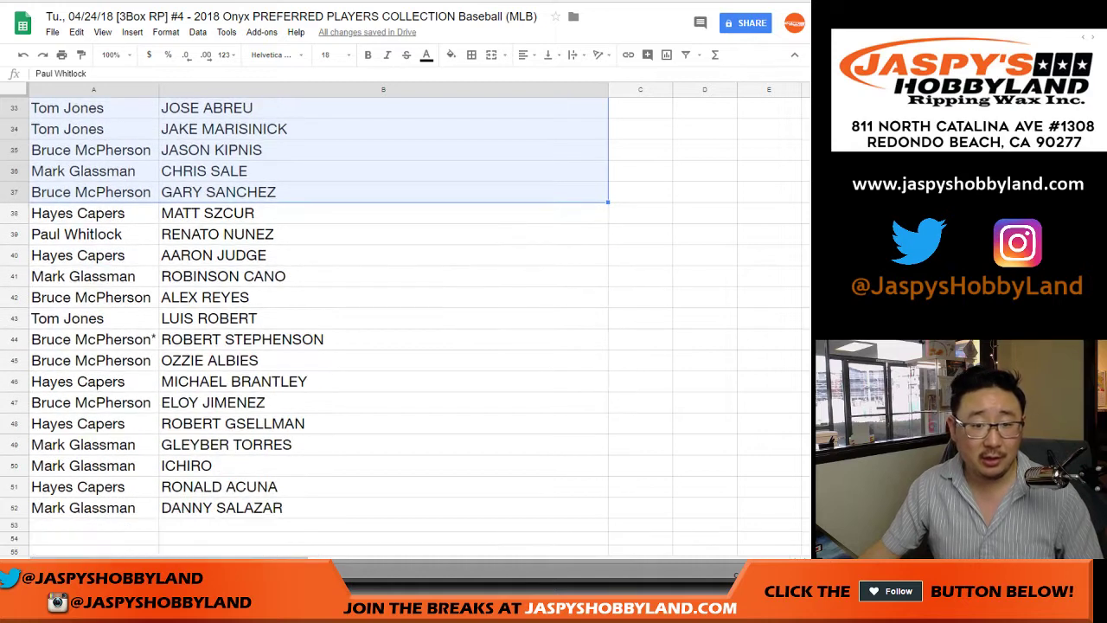
{"action": "left_click", "coordinate": [94, 212]}
{"action": "left_click_drag", "start_coordinate": [94, 213], "coordinate": [225, 507]}
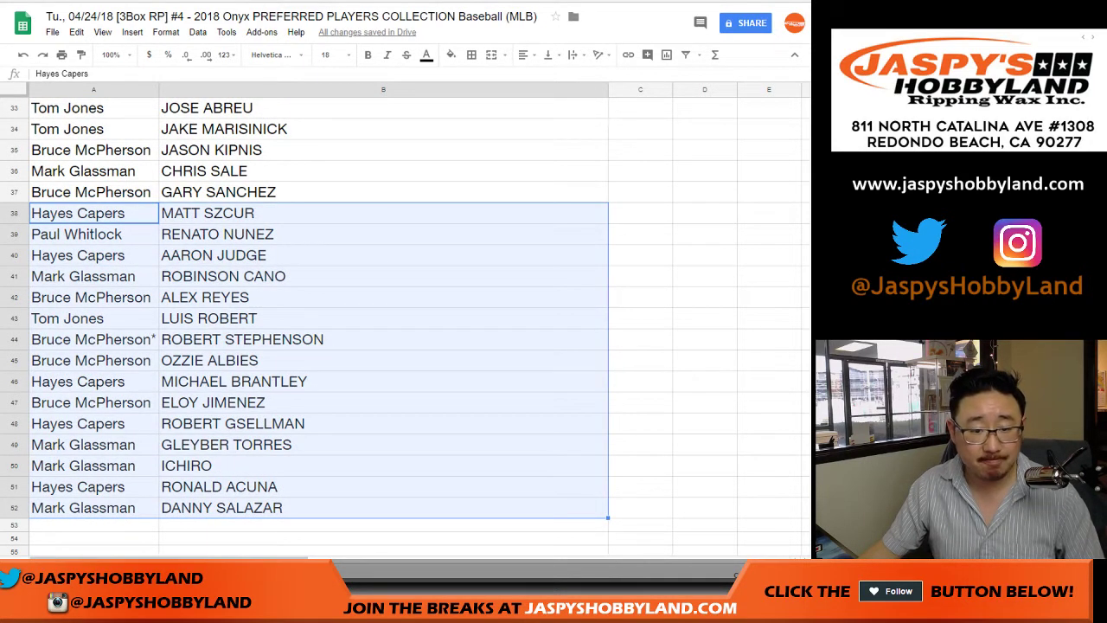
Go back through the pairings and highlight the whole Shohei Ohtani row, row 23
{"action": "scroll", "coordinate": [320, 328], "scroll_direction": "up", "scroll_amount": 4}
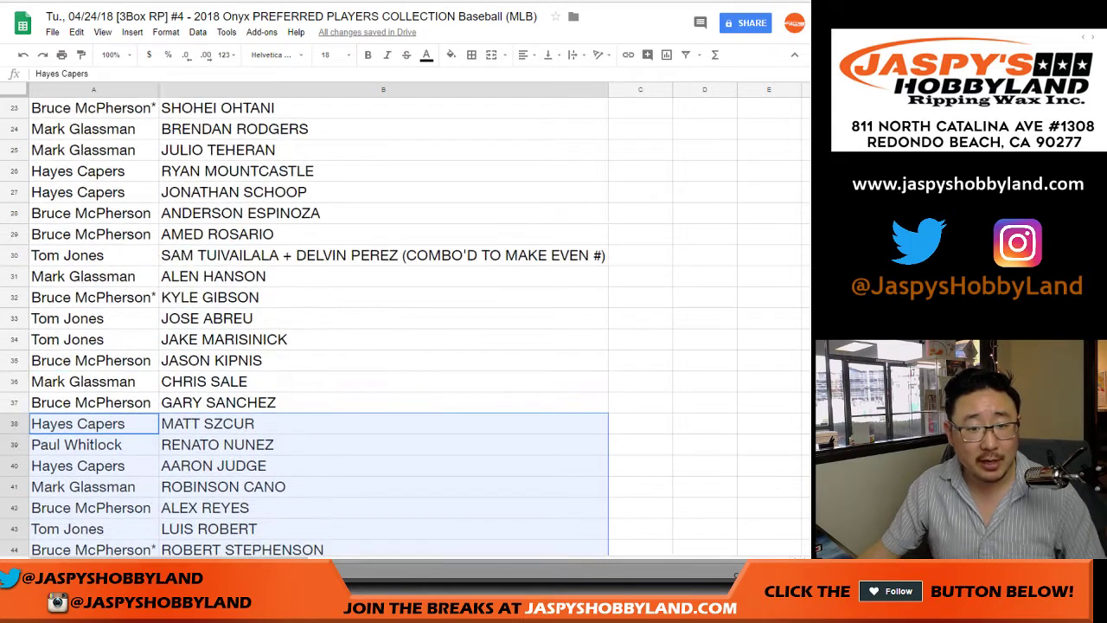
{"action": "scroll", "coordinate": [320, 329], "scroll_direction": "down", "scroll_amount": 2}
{"action": "scroll", "coordinate": [320, 329], "scroll_direction": "up", "scroll_amount": 3}
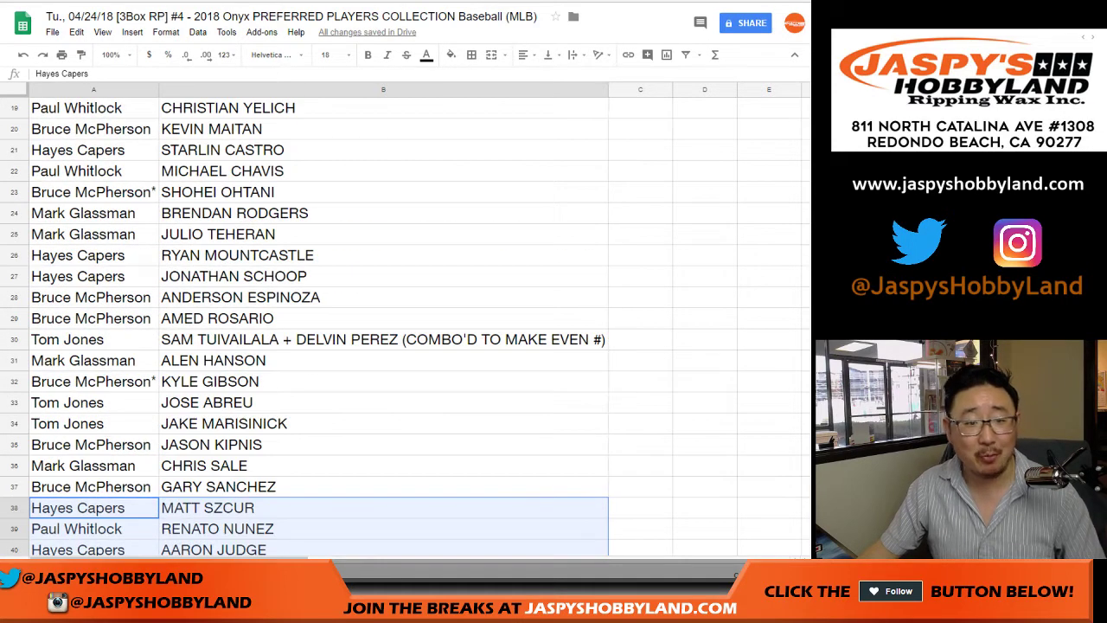
{"action": "left_click", "coordinate": [13, 192]}
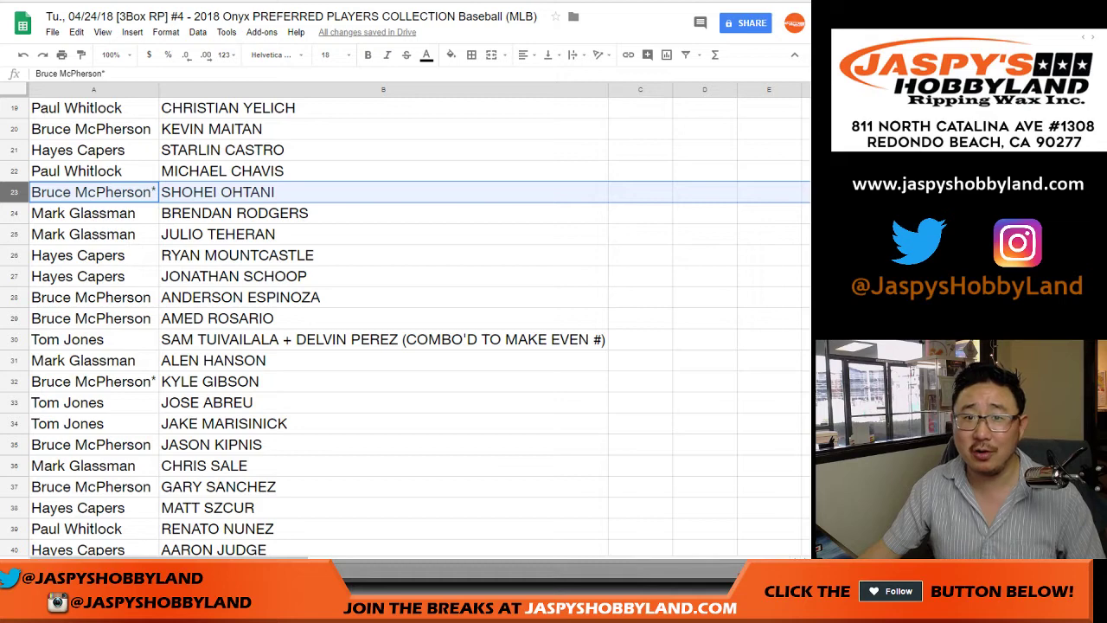
Sort the sheet by column A from A to Z and highlight the first customer's pairings in rows 1 to 20
{"action": "scroll", "coordinate": [319, 329], "scroll_direction": "up", "scroll_amount": 6}
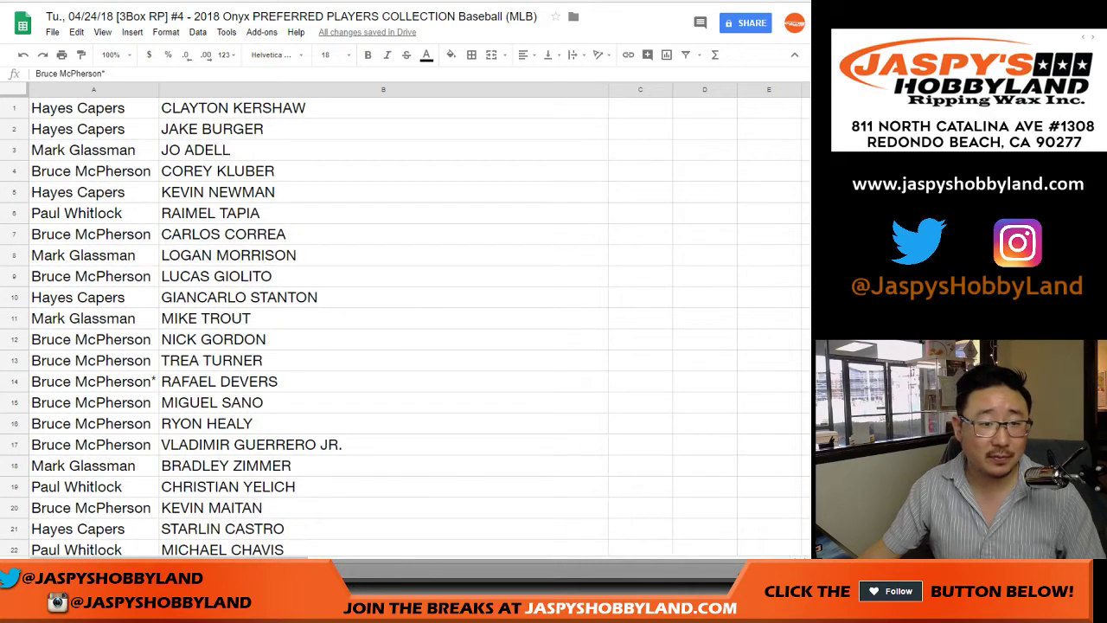
{"action": "left_click", "coordinate": [14, 90]}
{"action": "left_click", "coordinate": [94, 150]}
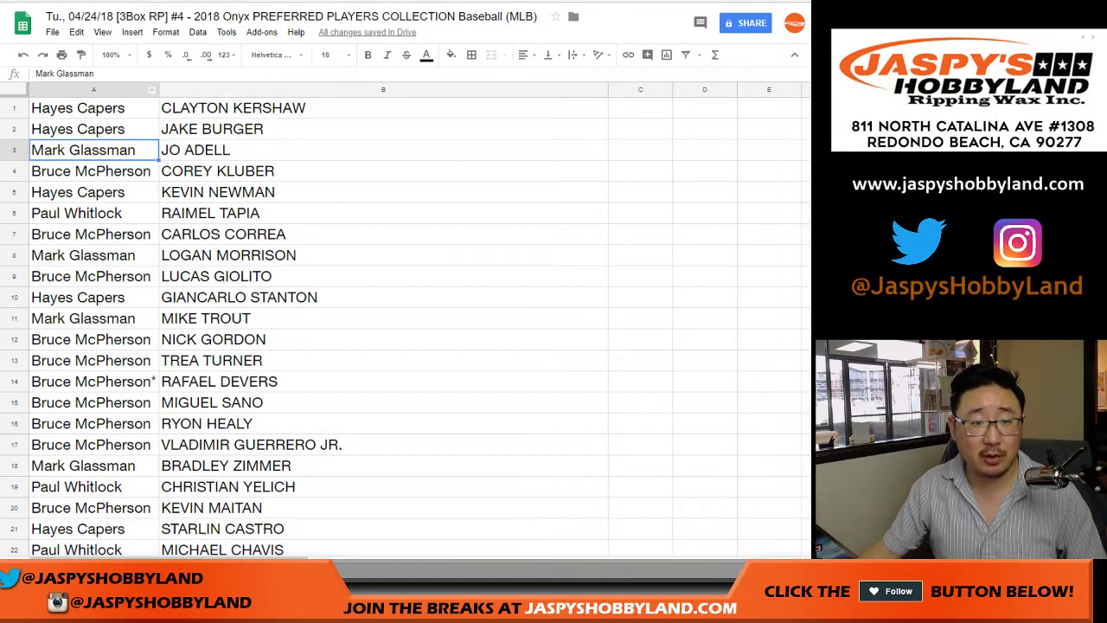
{"action": "left_click", "coordinate": [93, 90]}
{"action": "left_click", "coordinate": [198, 32]}
{"action": "left_click", "coordinate": [265, 52]}
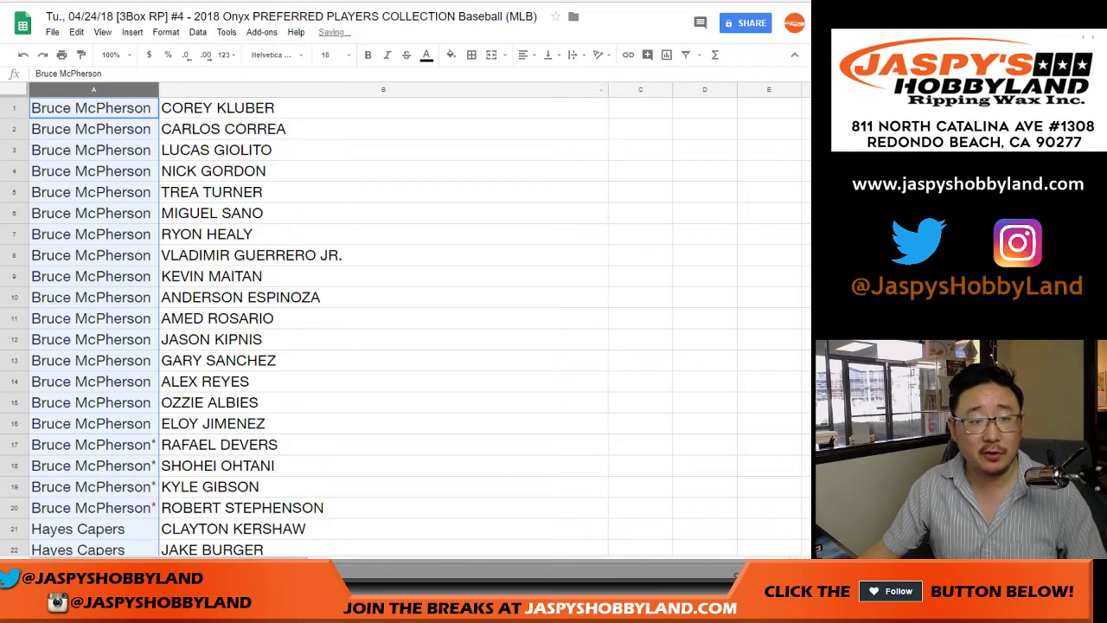
{"action": "left_click_drag", "start_coordinate": [93, 108], "coordinate": [259, 508]}
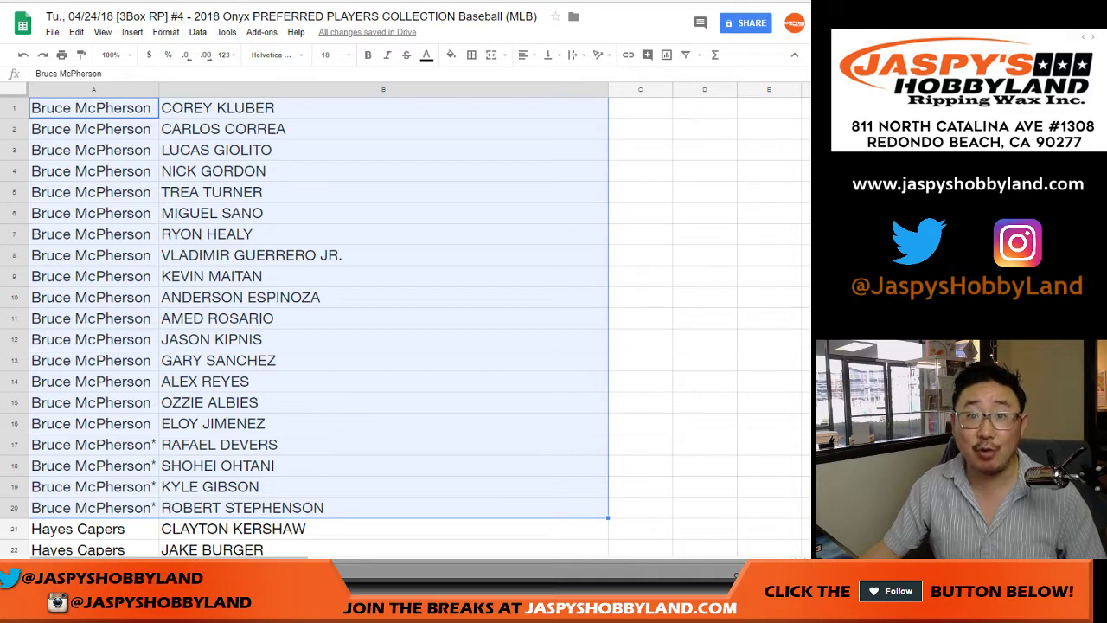
Highlight the second customer's pairings in rows 21 to 32, columns A and B
{"action": "scroll", "coordinate": [319, 325], "scroll_direction": "down", "scroll_amount": 4}
{"action": "left_click", "coordinate": [93, 192]}
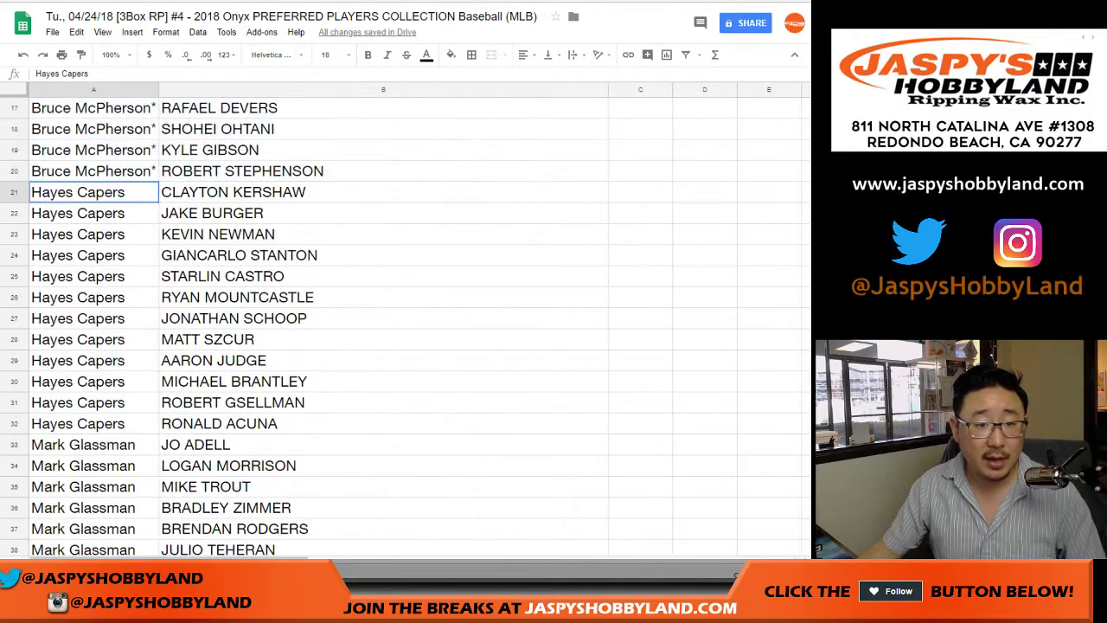
{"action": "left_click_drag", "start_coordinate": [94, 192], "coordinate": [277, 424]}
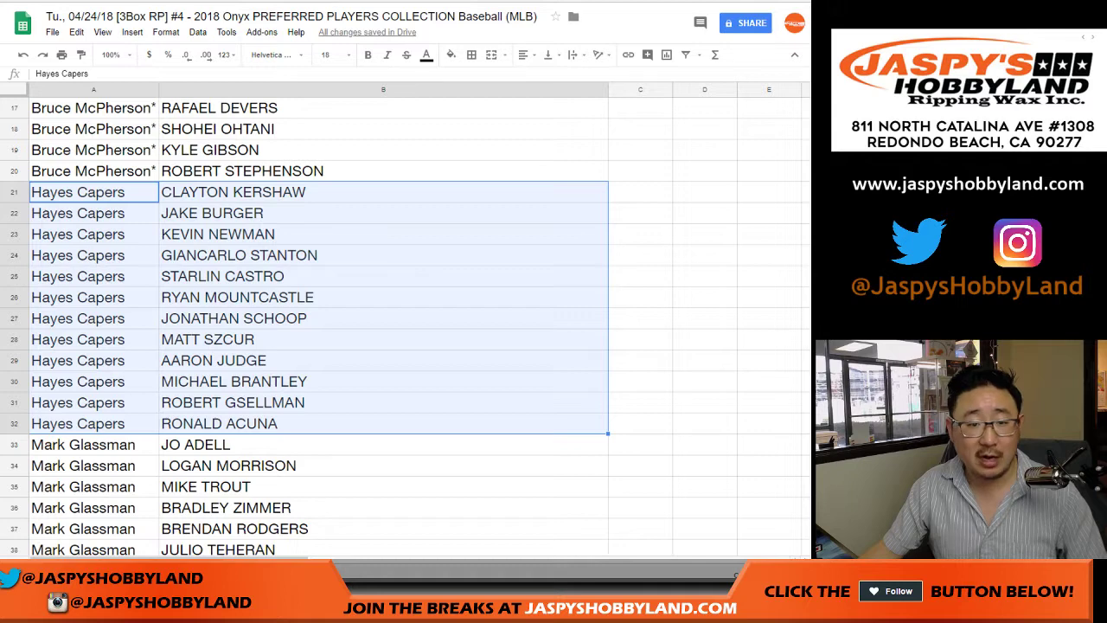
Highlight the third customer's pairings in rows 33 to 44, columns A and B, and look over the whole block
{"action": "scroll", "coordinate": [318, 324], "scroll_direction": "down", "scroll_amount": 1}
{"action": "left_click", "coordinate": [93, 360]}
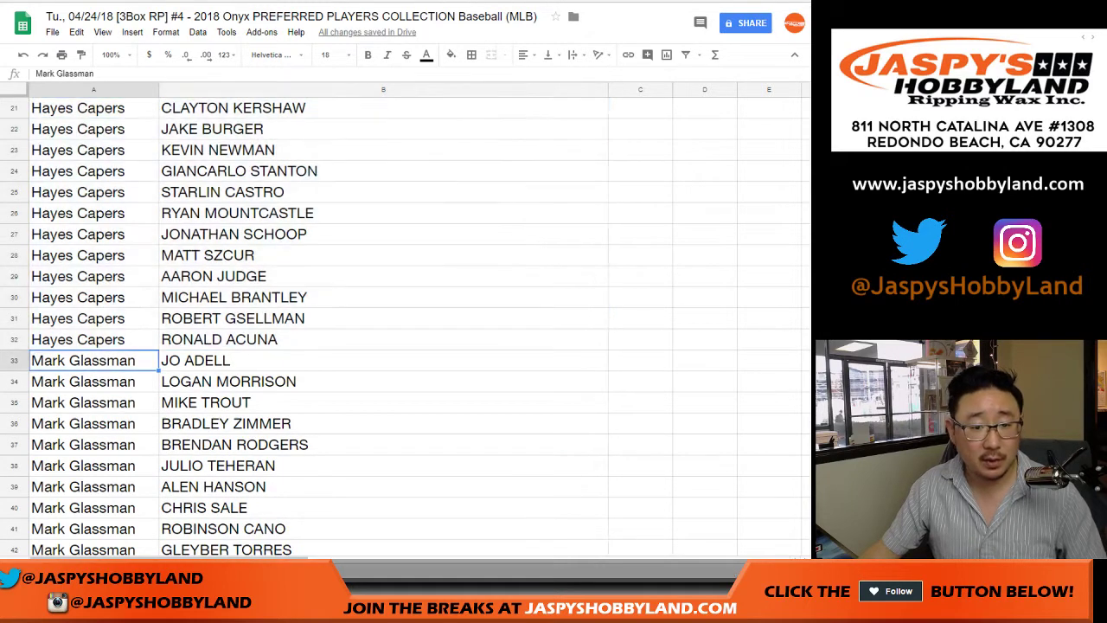
{"action": "scroll", "coordinate": [93, 361], "scroll_direction": "down", "scroll_amount": 3}
{"action": "scroll", "coordinate": [277, 320], "scroll_direction": "down", "scroll_amount": 2}
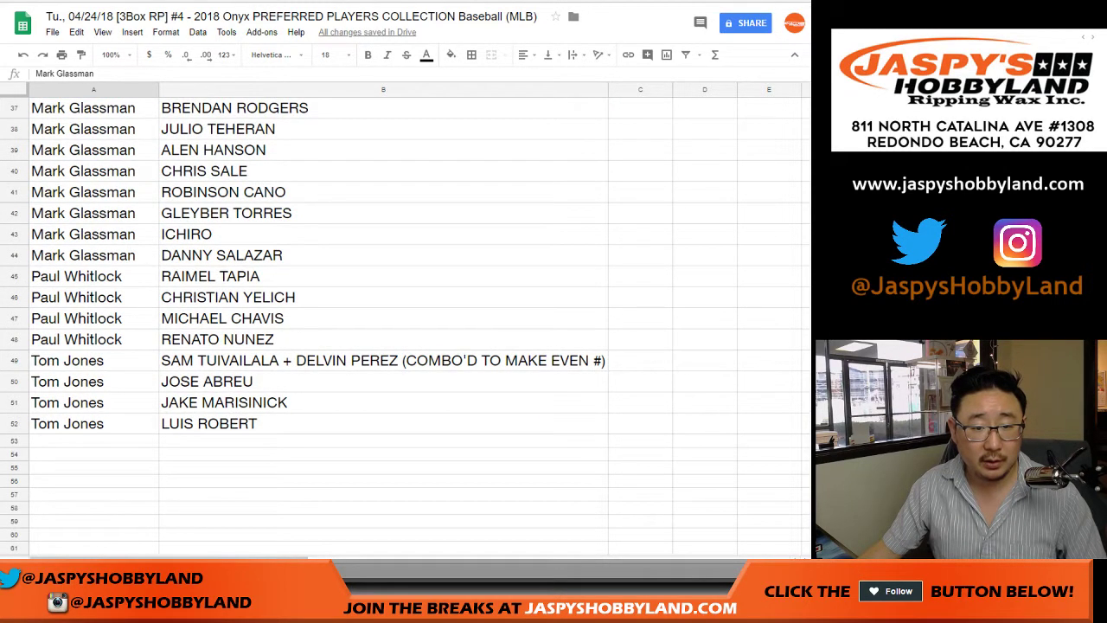
{"action": "left_click", "coordinate": [277, 254], "text": "shift"}
{"action": "scroll", "coordinate": [276, 254], "scroll_direction": "up", "scroll_amount": 2}
{"action": "scroll", "coordinate": [305, 320], "scroll_direction": "up", "scroll_amount": 2}
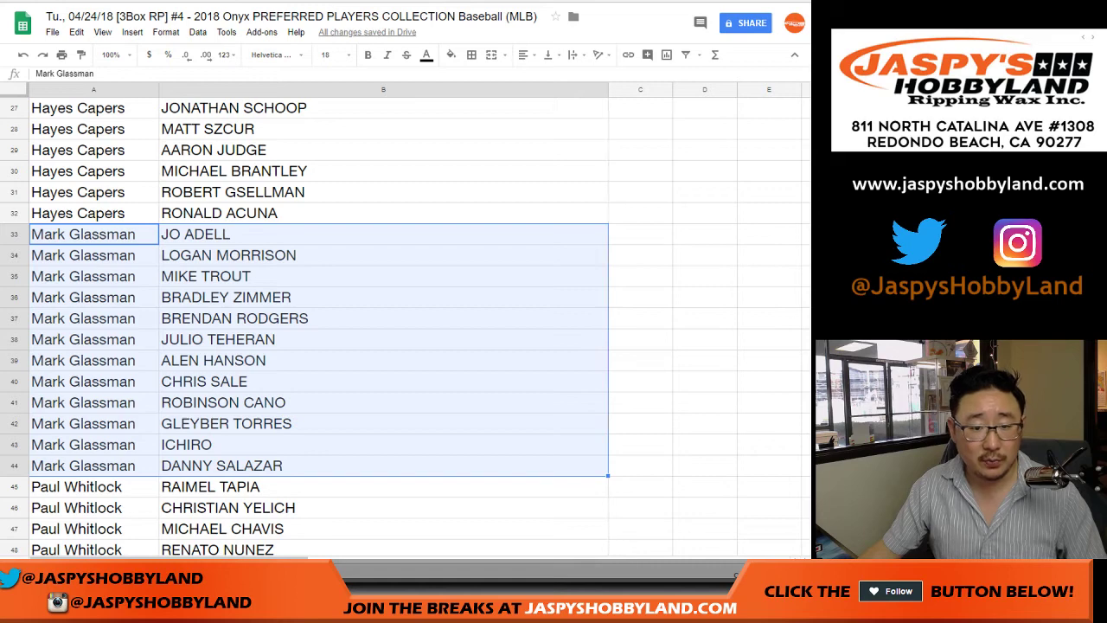
Highlight the fourth customer's pairings in rows 45 to 48, followed by the last customer's pairings in rows 49 to 52
{"action": "scroll", "coordinate": [277, 320], "scroll_direction": "down", "scroll_amount": 3}
{"action": "left_click", "coordinate": [93, 276]}
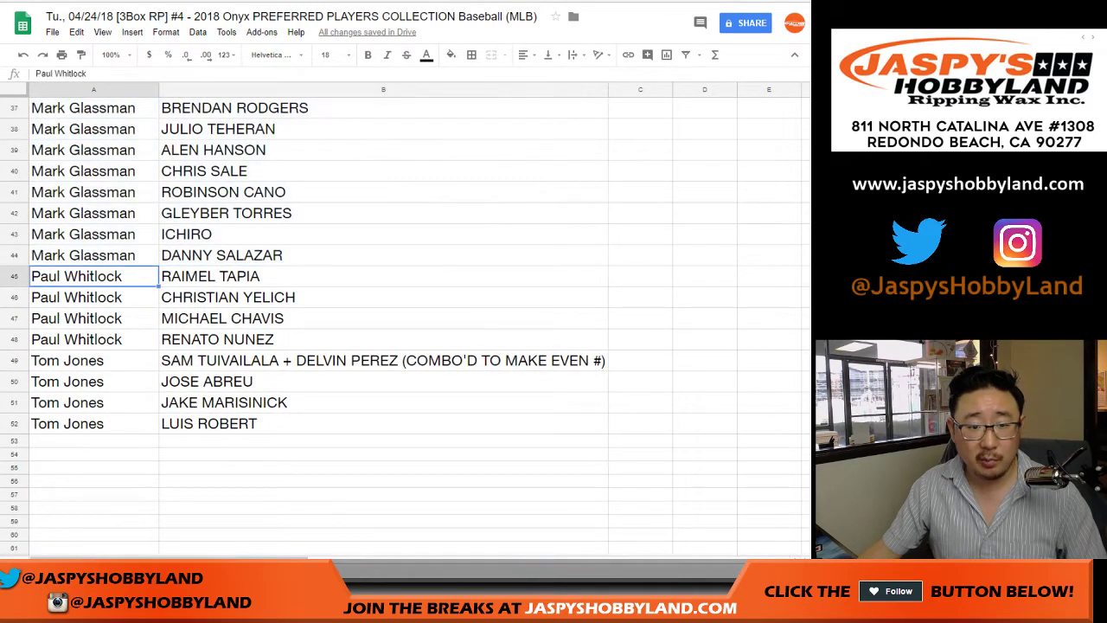
{"action": "left_click", "coordinate": [277, 339], "text": "shift"}
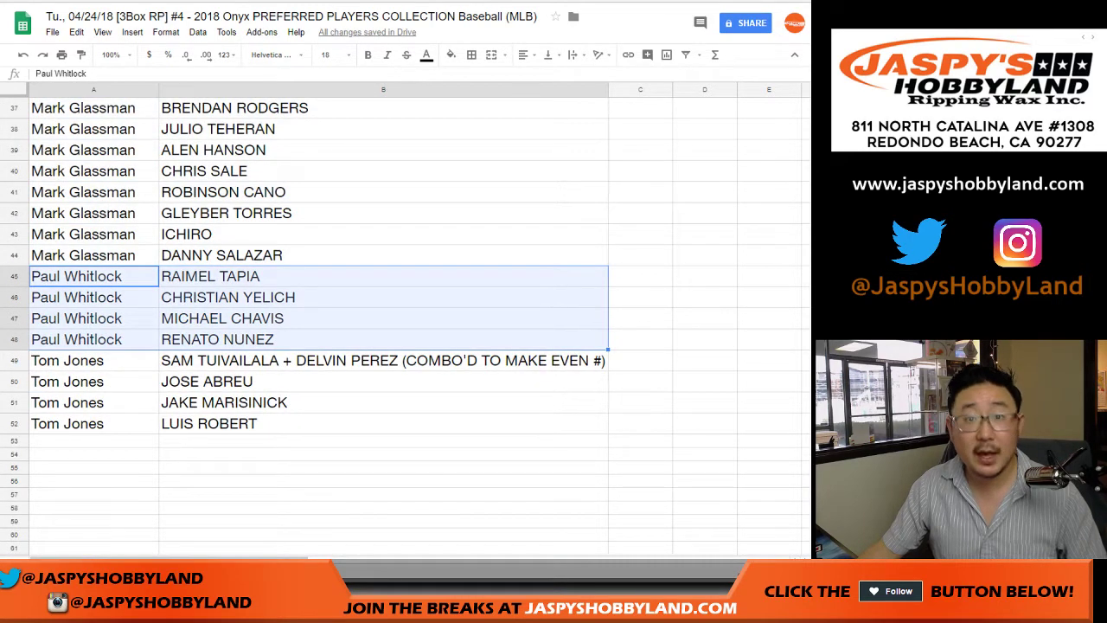
{"action": "left_click", "coordinate": [93, 361]}
{"action": "left_click", "coordinate": [277, 424], "text": "shift"}
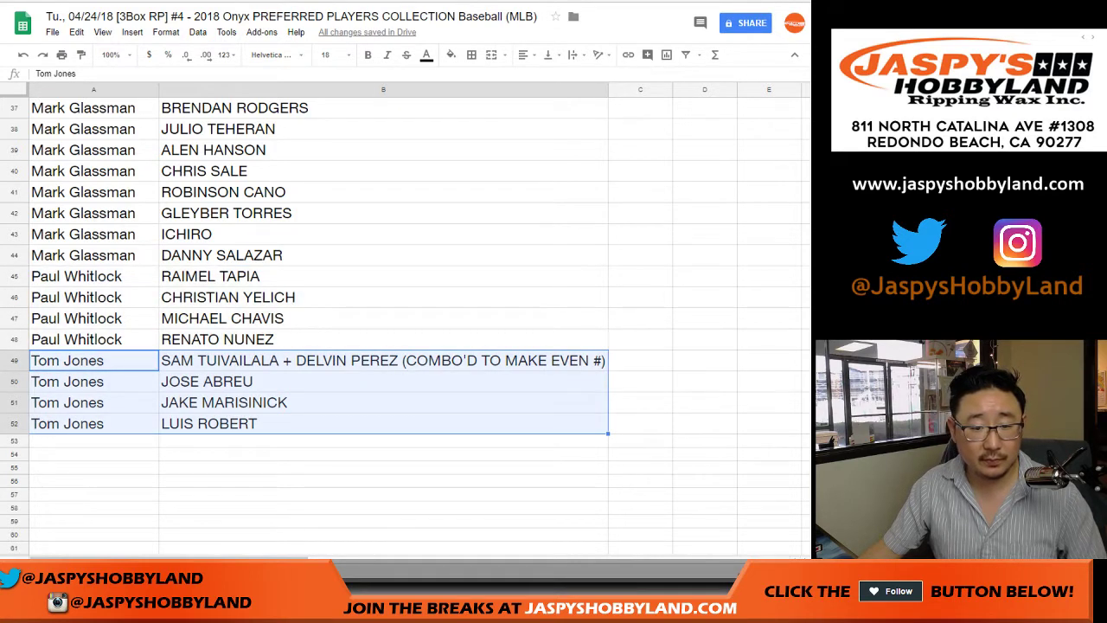
Highlight the whole Jose Abreu and Luis Robert rows together, select the Jake Marisinick cell, and return to the start of the list
{"action": "left_click", "coordinate": [14, 381]}
{"action": "left_click", "coordinate": [14, 424], "text": "ctrl"}
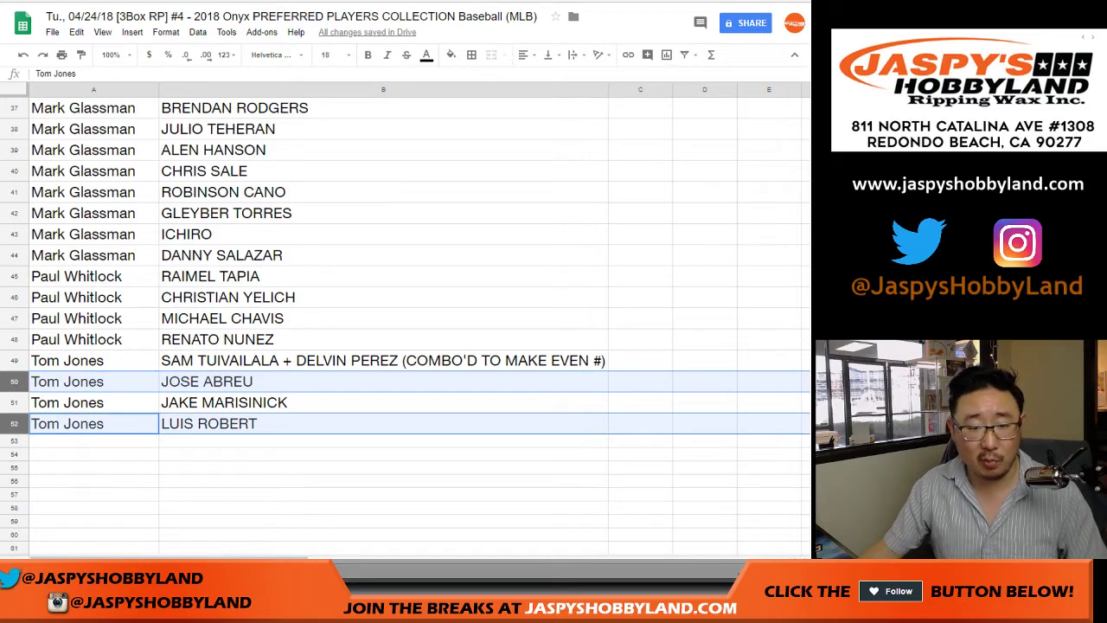
{"action": "left_click", "coordinate": [383, 403]}
{"action": "scroll", "coordinate": [383, 403], "scroll_direction": "up", "scroll_amount": 2}
{"action": "scroll", "coordinate": [407, 329], "scroll_direction": "up", "scroll_amount": 10}
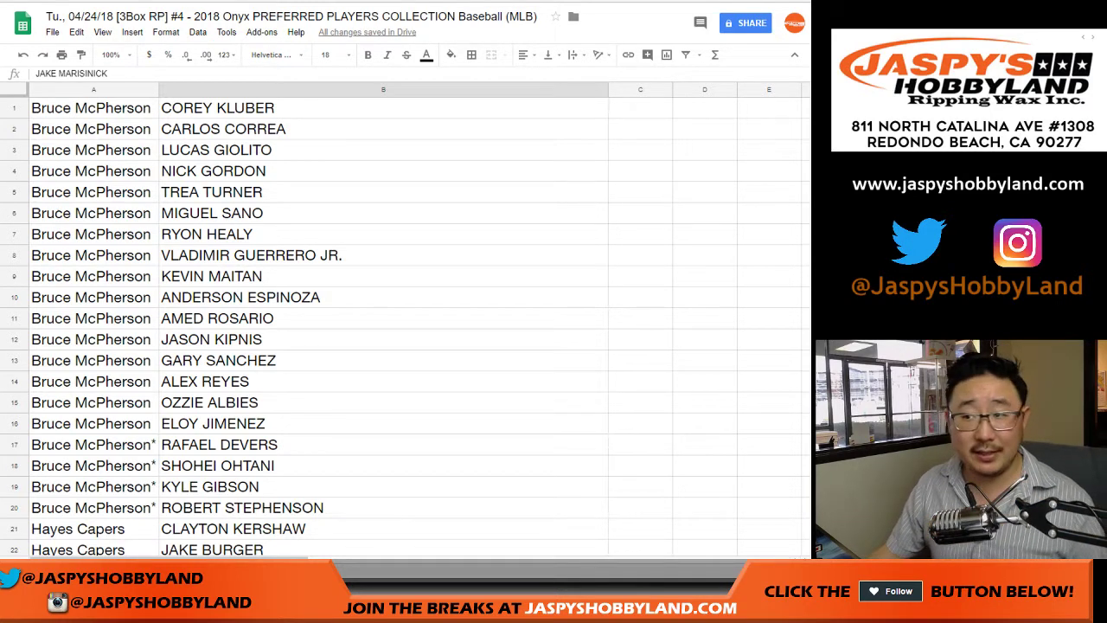
Review the last customer's players at the end of the list, selecting B49, B51 and B52 one at a time
{"action": "scroll", "coordinate": [407, 329], "scroll_direction": "down", "scroll_amount": 10}
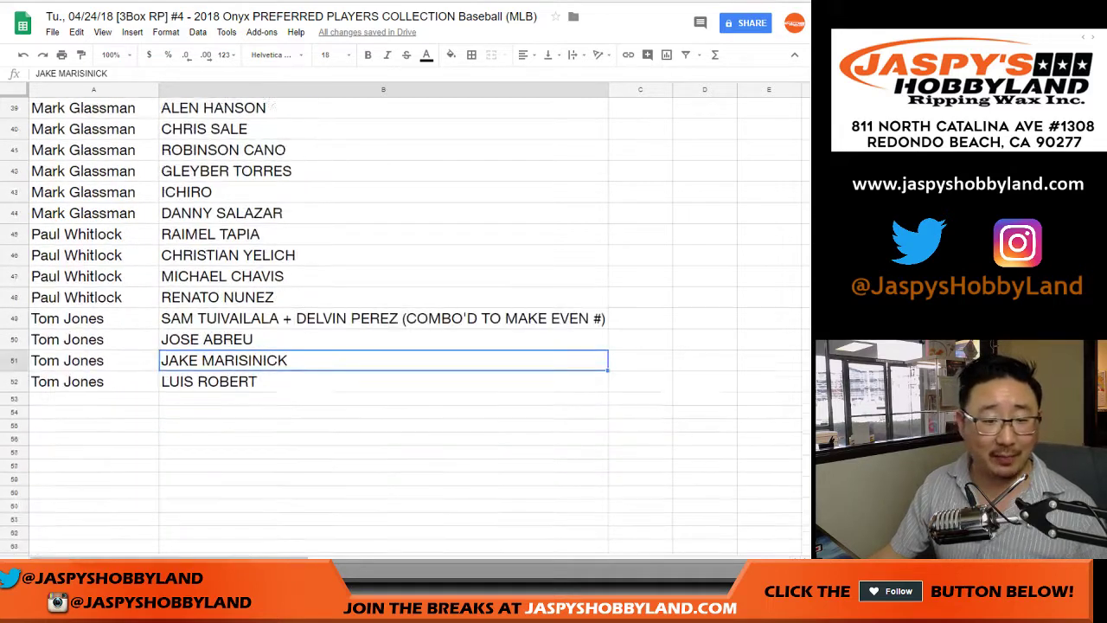
{"action": "scroll", "coordinate": [407, 329], "scroll_direction": "down", "scroll_amount": 2}
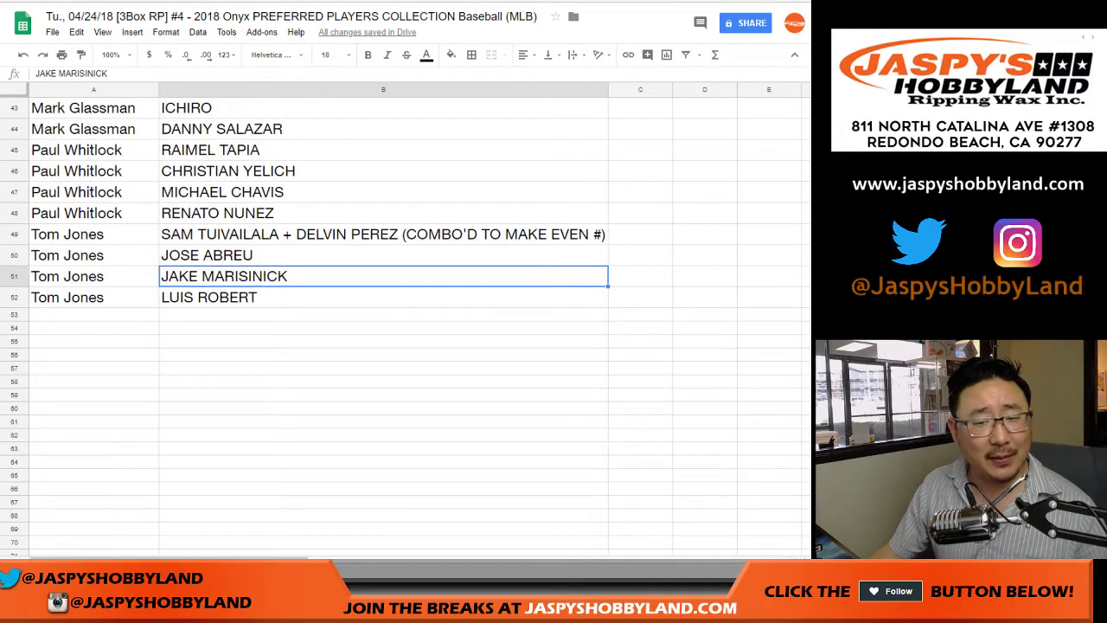
{"action": "left_click", "coordinate": [383, 234]}
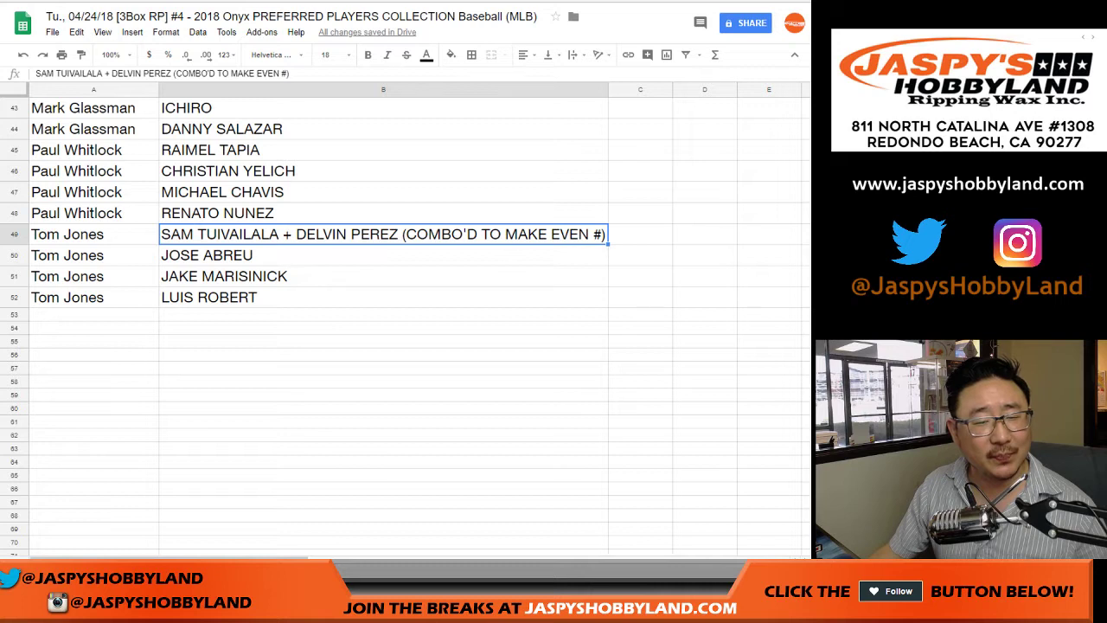
{"action": "left_click", "coordinate": [383, 276]}
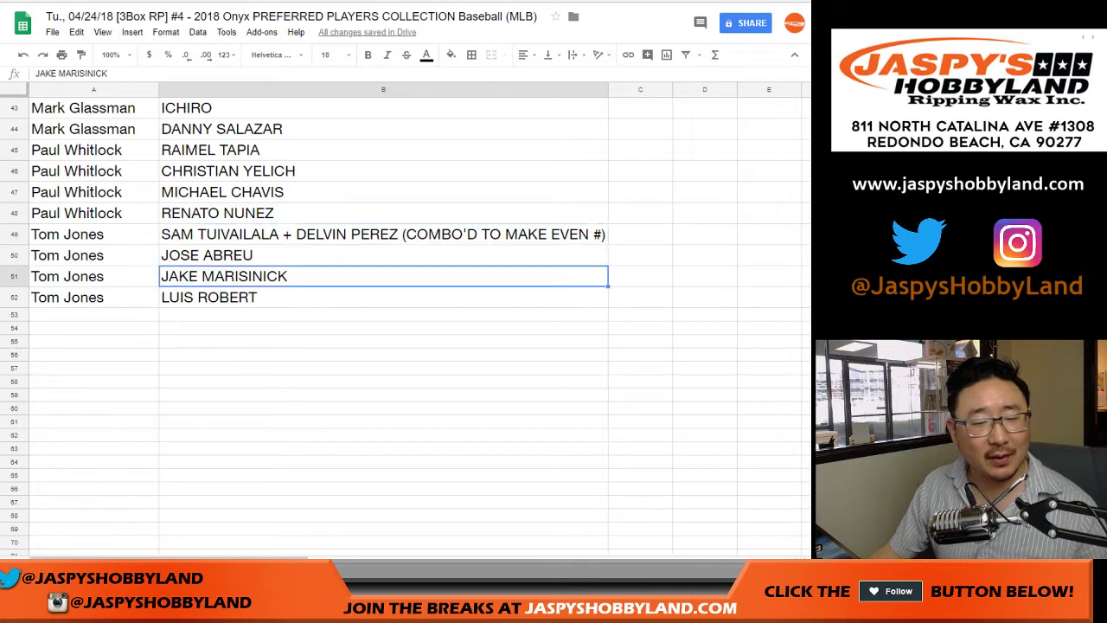
{"action": "left_click", "coordinate": [383, 298]}
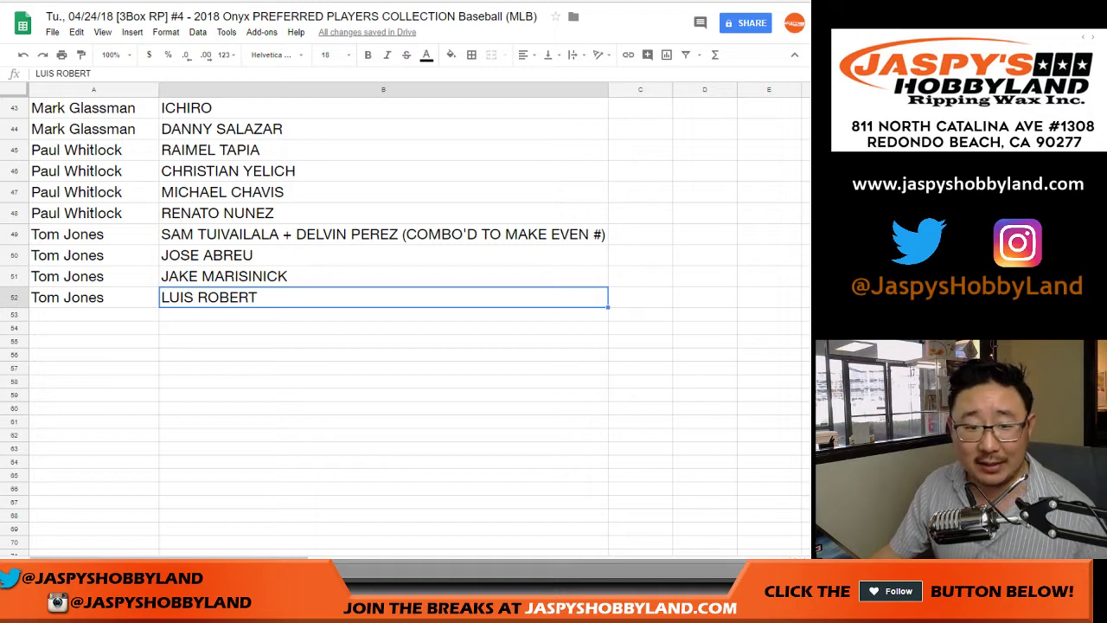
{"action": "left_click", "coordinate": [383, 276]}
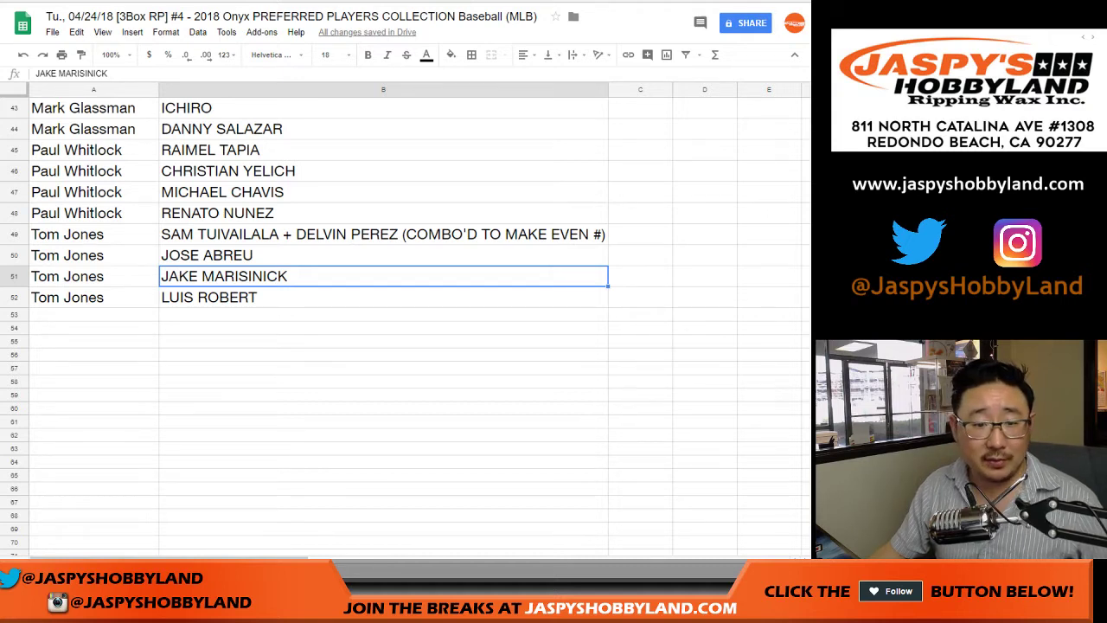
{"action": "left_click", "coordinate": [383, 234]}
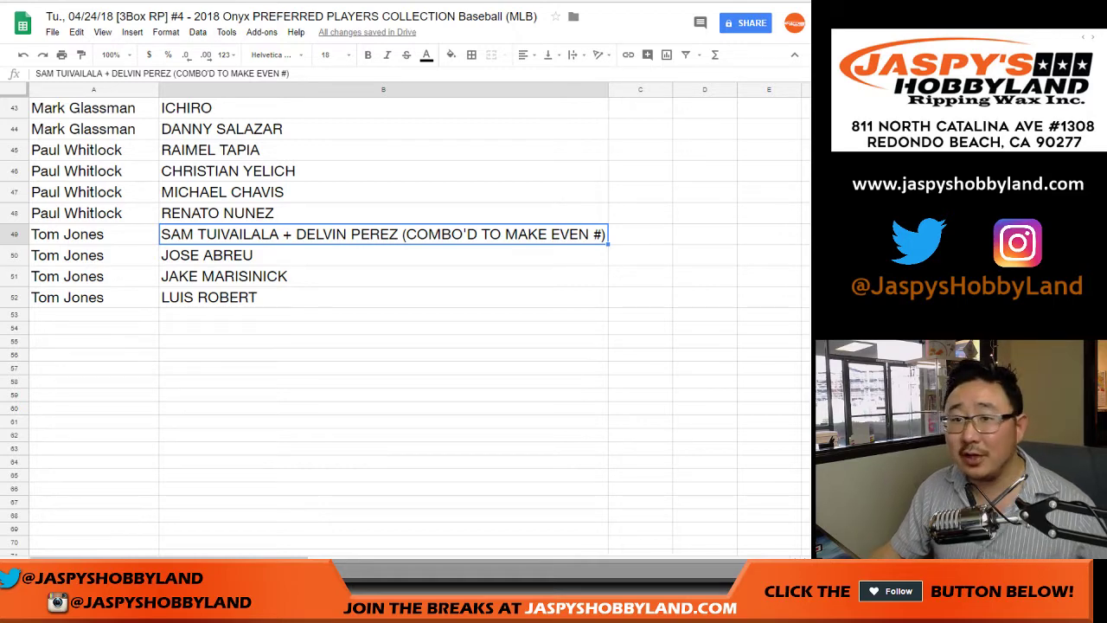
Sort the sheet by column B, followed by column A, both from A to Z
{"action": "scroll", "coordinate": [404, 320], "scroll_direction": "up", "scroll_amount": 15}
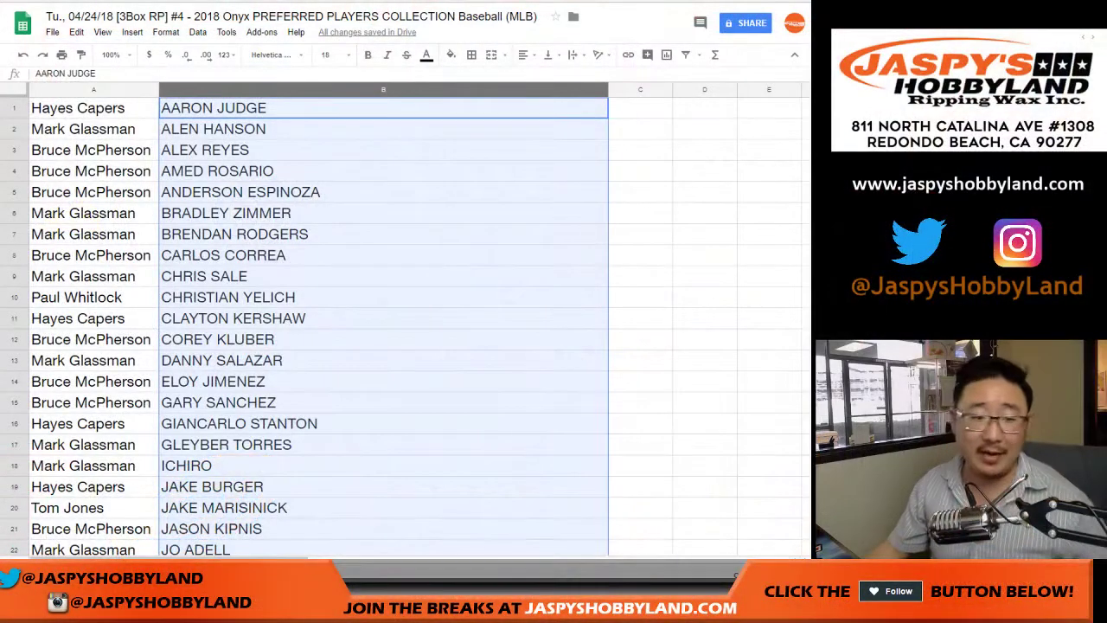
{"action": "left_click", "coordinate": [94, 235]}
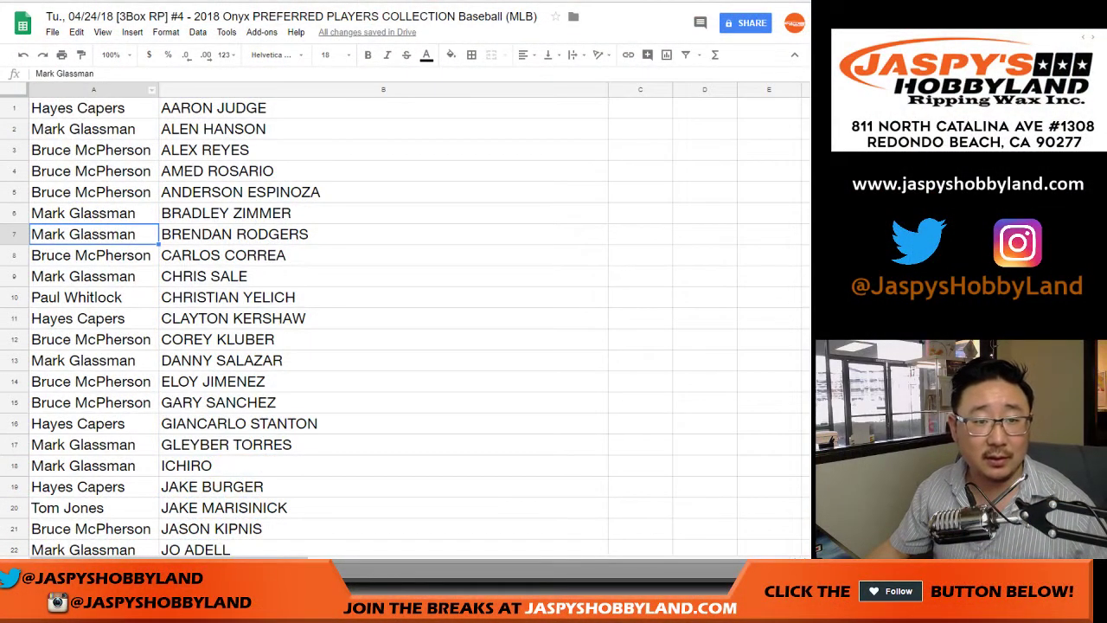
{"action": "left_click", "coordinate": [94, 90]}
{"action": "left_click", "coordinate": [198, 32]}
{"action": "left_click", "coordinate": [209, 53]}
Highlight the fourth customer's re-sorted pairings in rows 45 to 48, columns A and B
{"action": "scroll", "coordinate": [259, 302], "scroll_direction": "down", "scroll_amount": 4}
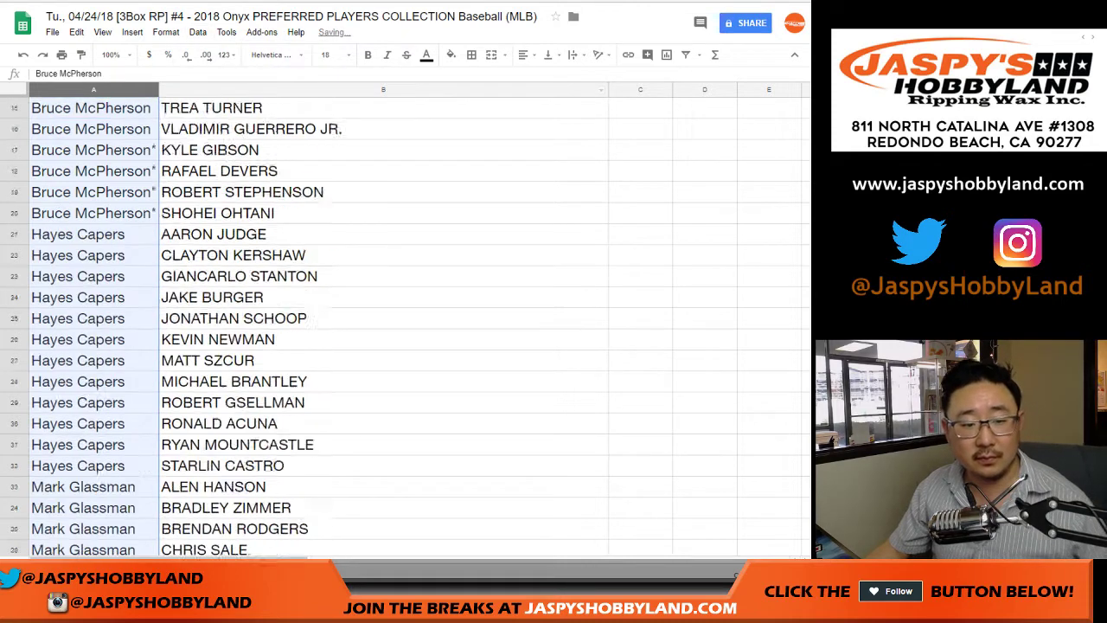
{"action": "scroll", "coordinate": [259, 302], "scroll_direction": "down", "scroll_amount": 6}
{"action": "left_click", "coordinate": [93, 277]}
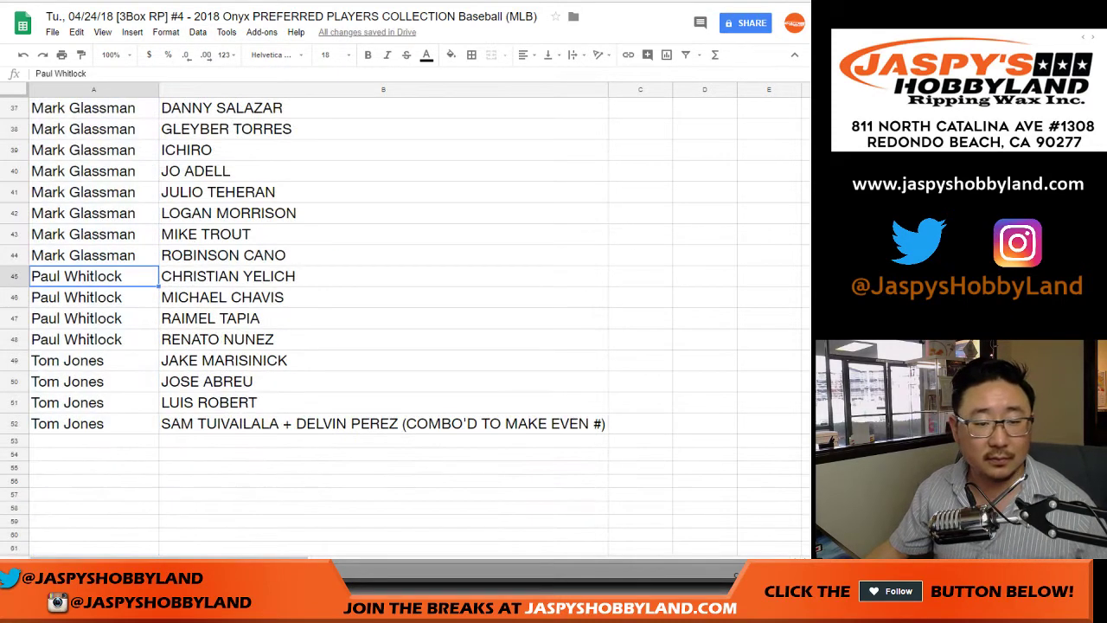
{"action": "left_click_drag", "start_coordinate": [93, 276], "coordinate": [225, 339]}
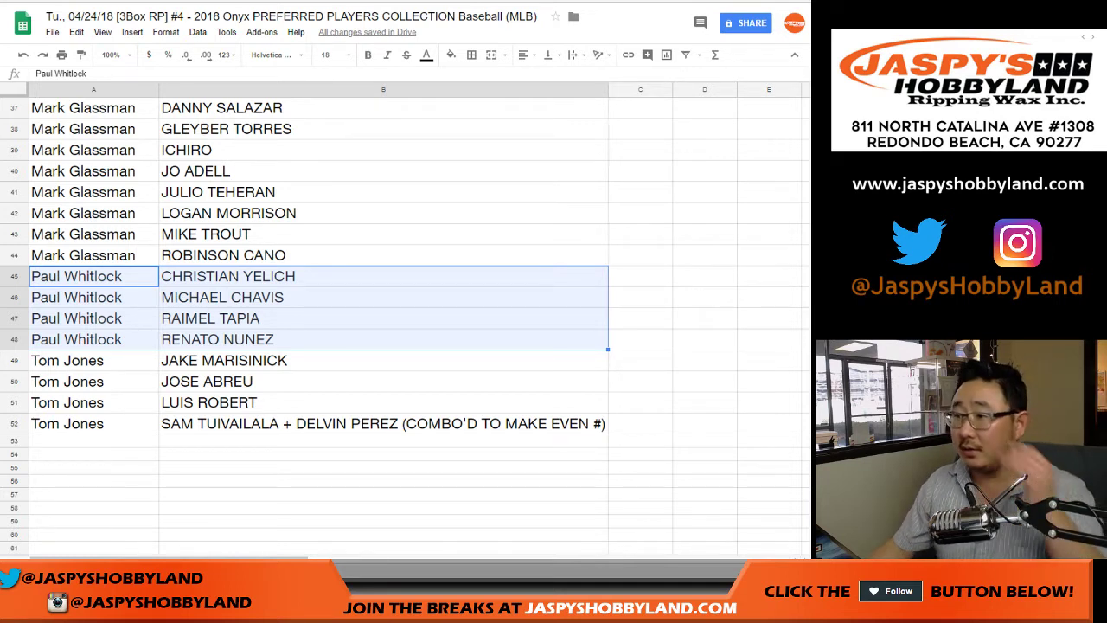
Move JO ADELL from B40 to the empty cell C40 and fit column C's width to the name
{"action": "left_click", "coordinate": [383, 171]}
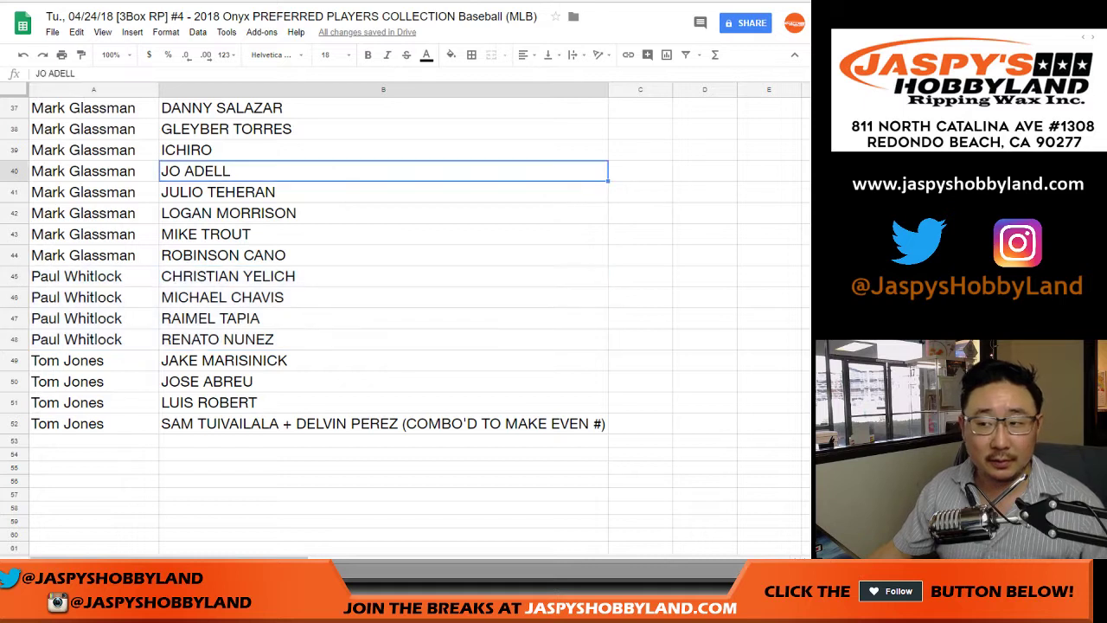
{"action": "left_click", "coordinate": [640, 171]}
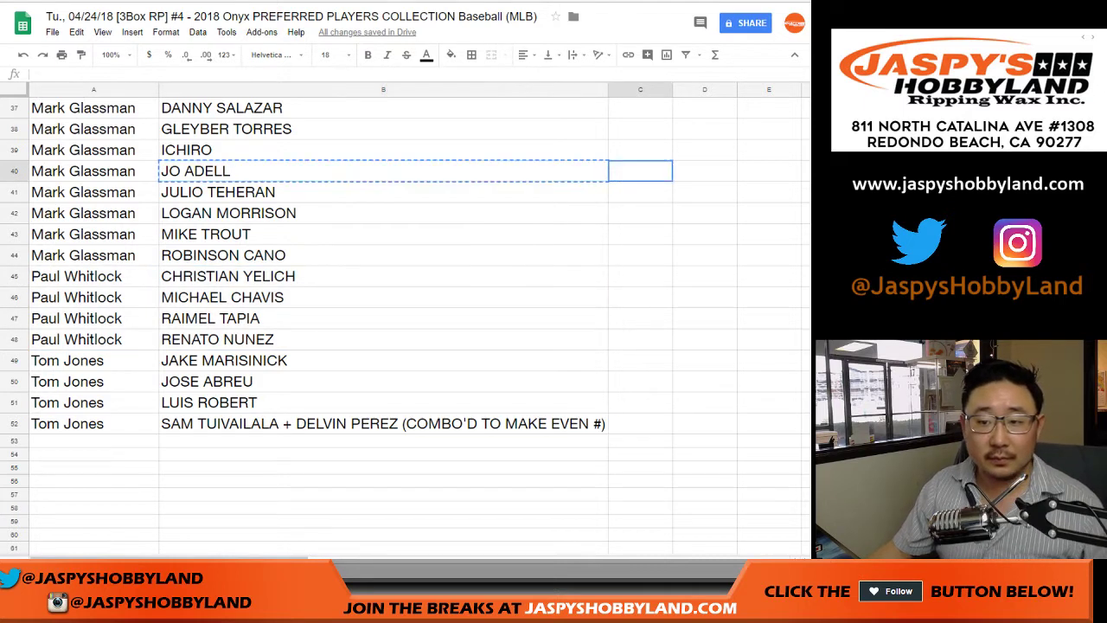
{"action": "type", "text": "JO ADELL"}
{"action": "double_click", "coordinate": [672, 89]}
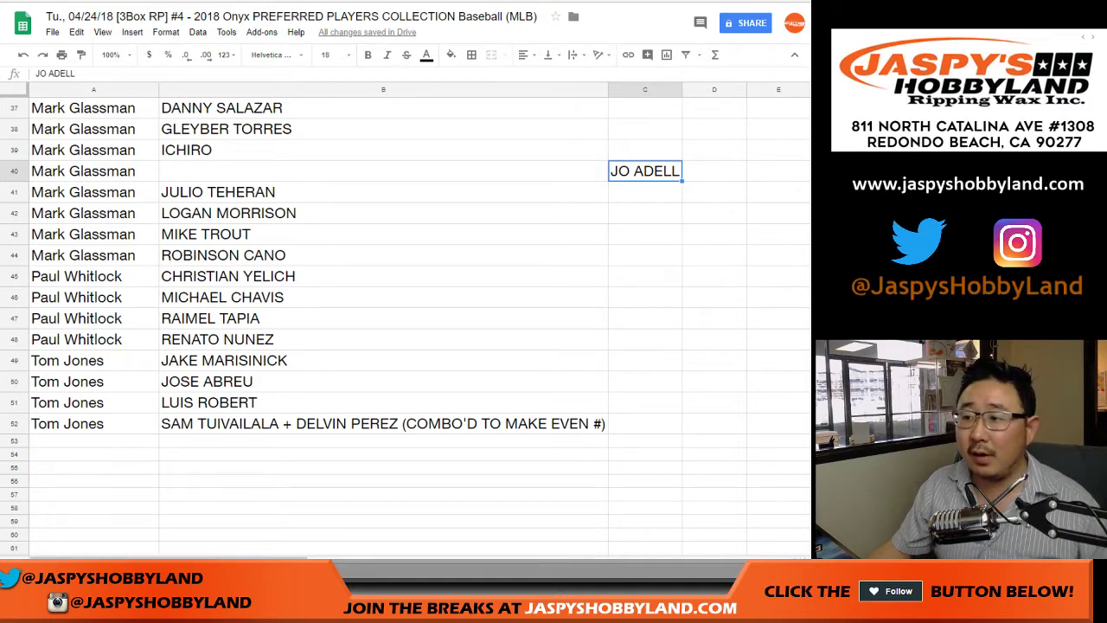
Move RAIMEL TAPIA from B47 to B40 and append the suffix "-t" to the name
{"action": "left_click", "coordinate": [383, 318]}
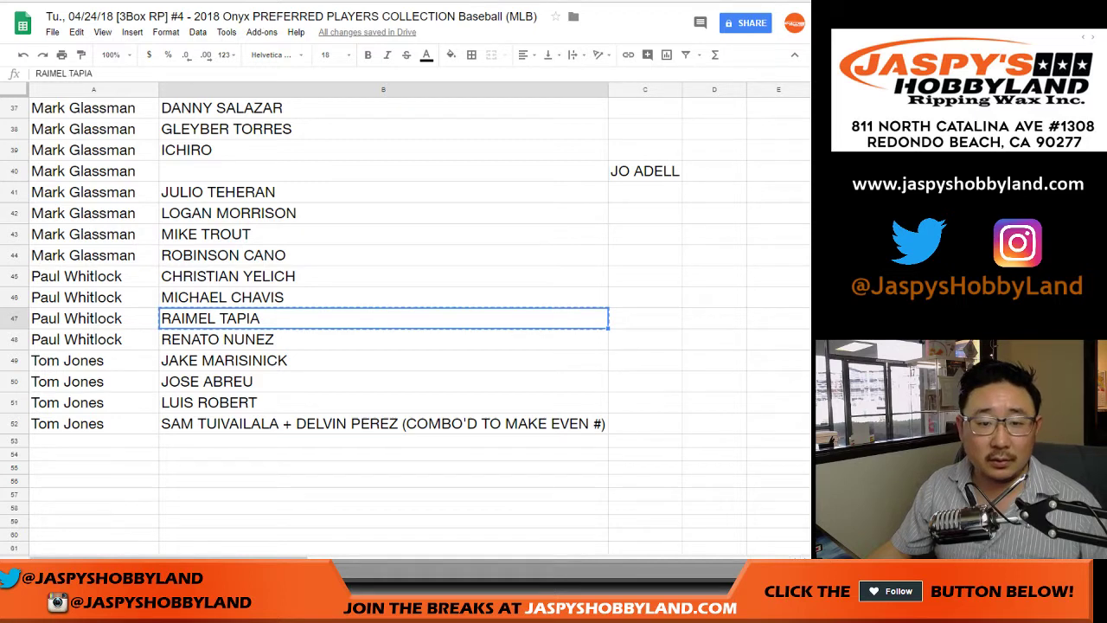
{"action": "left_click", "coordinate": [383, 171]}
{"action": "type", "text": "RAIMEL TAPIA"}
{"action": "key", "text": "F2"}
{"action": "type", "text": "t"}
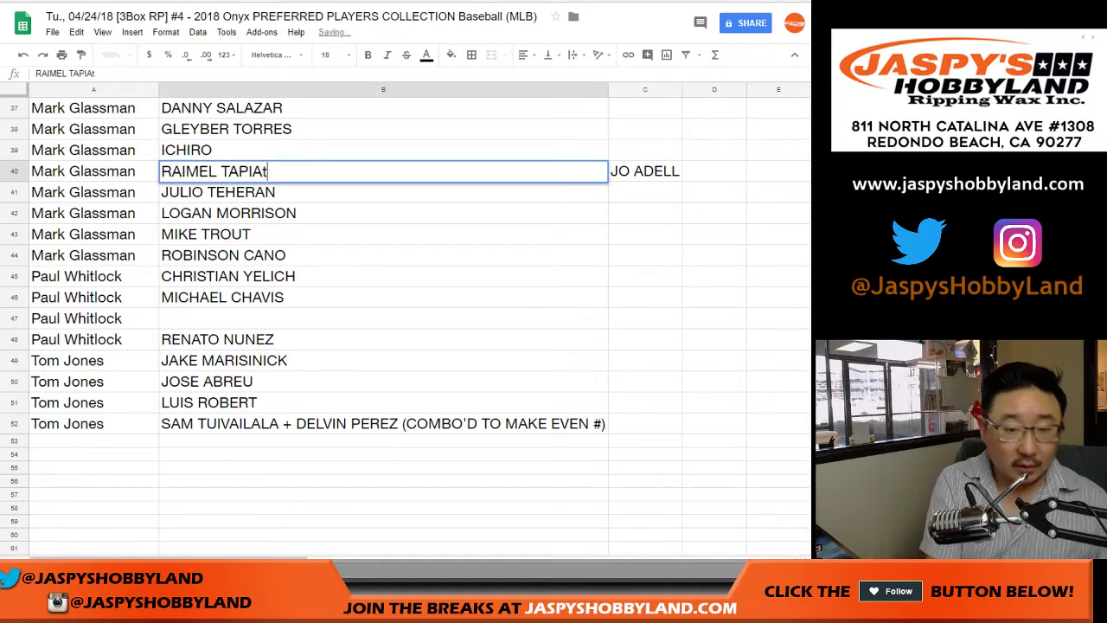
{"action": "key", "text": "Return"}
{"action": "key", "text": "ctrl+z"}
{"action": "key", "text": "Return"}
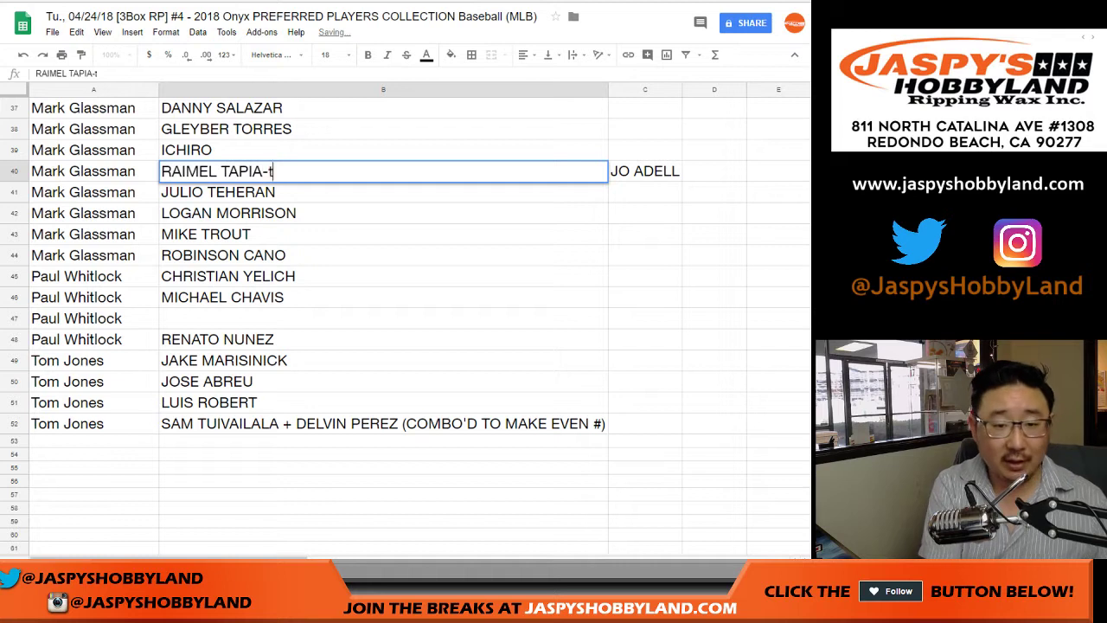
{"action": "key", "text": "Return"}
Move JO ADELL from C40 to B47 and append the suffix "-t" to the name
{"action": "key", "text": "Up"}
{"action": "key", "text": "Right"}
{"action": "key", "text": "ctrl+x"}
{"action": "key", "text": "Down"}
{"action": "key", "text": "Down"}
{"action": "key", "text": "Down"}
{"action": "key", "text": "Down"}
{"action": "key", "text": "Down"}
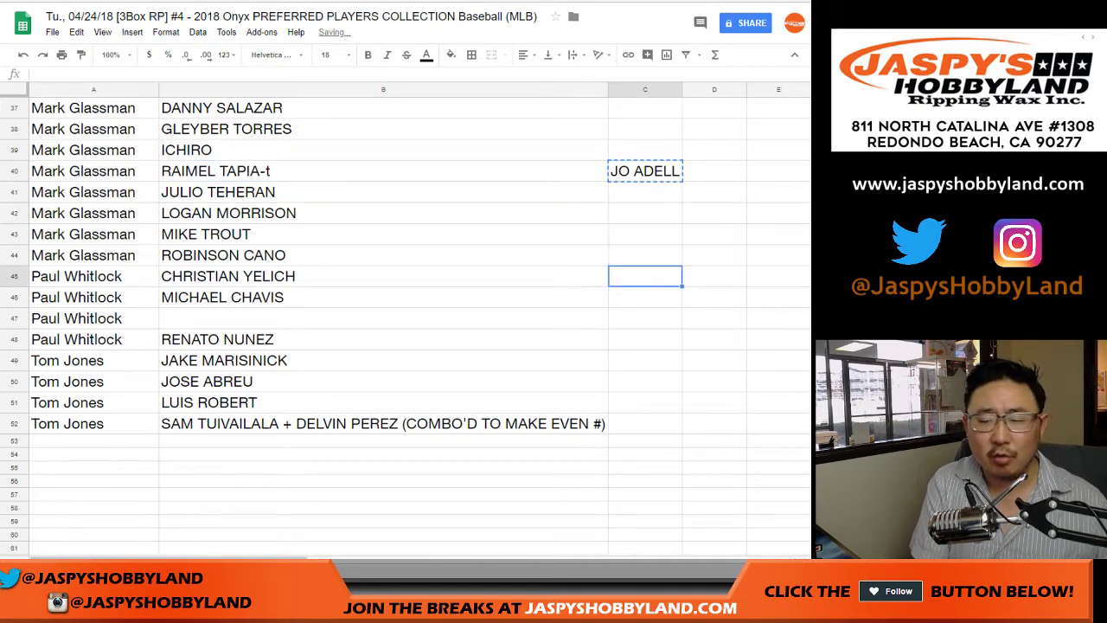
{"action": "key", "text": "Down"}
{"action": "key", "text": "Down"}
{"action": "key", "text": "Left"}
{"action": "key", "text": "ctrl+v"}
{"action": "key", "text": "Return"}
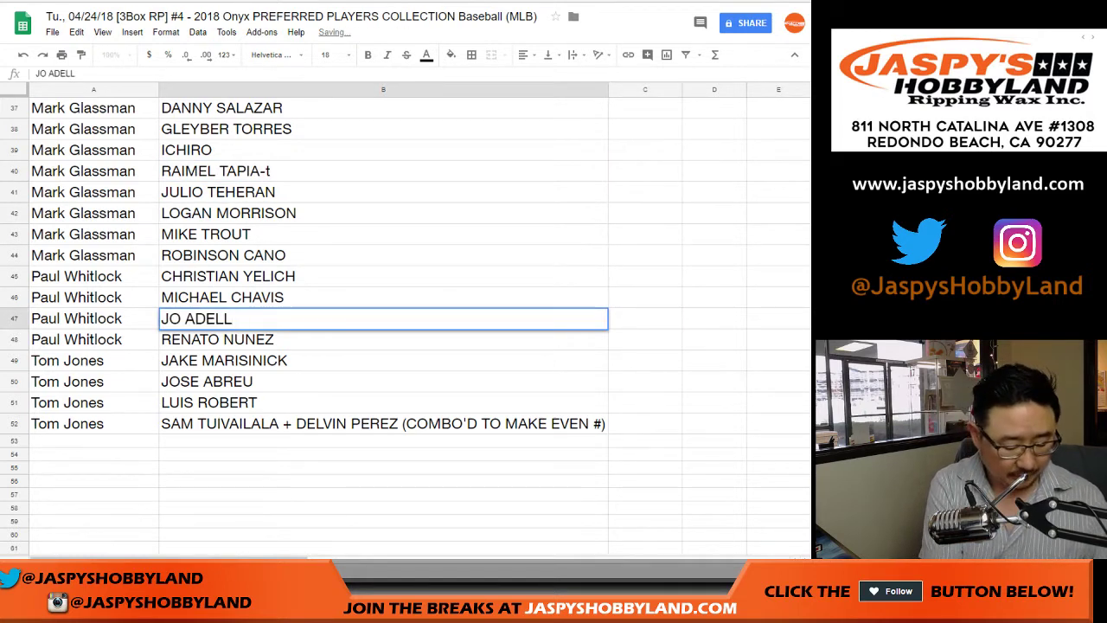
{"action": "type", "text": "-T"}
{"action": "key", "text": "Return"}
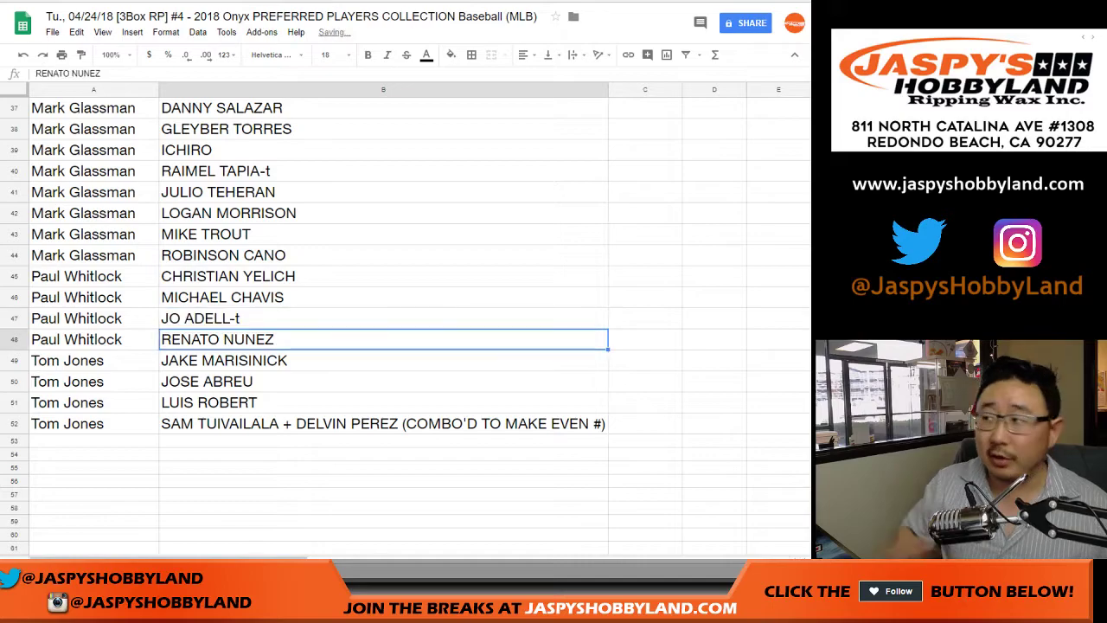